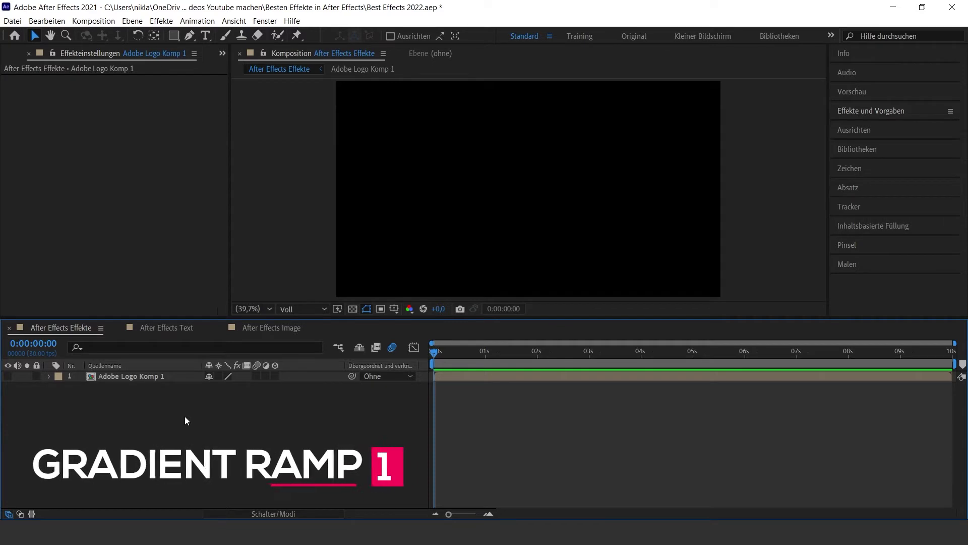
Add a new violet solid layer above the logo layer
right_click(134, 409)
mouse_move(158, 289)
click(343, 316)
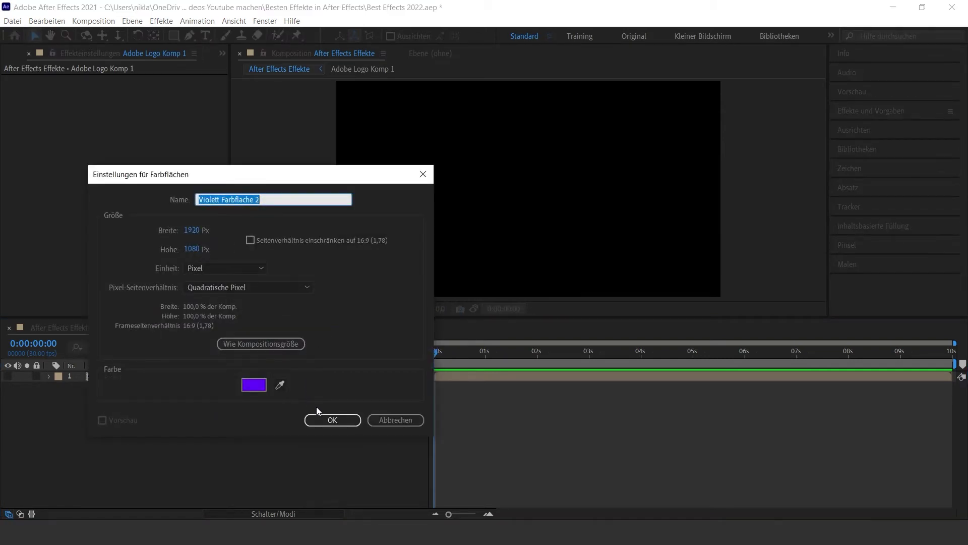
click(322, 419)
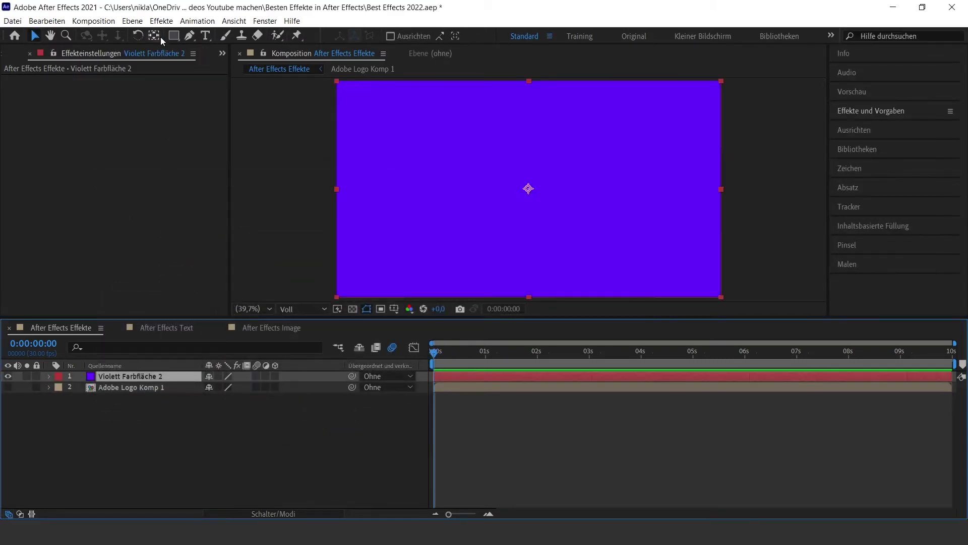
Apply a Verlauf gradient to the solid with a blue start colour and cyan end colour
click(161, 21)
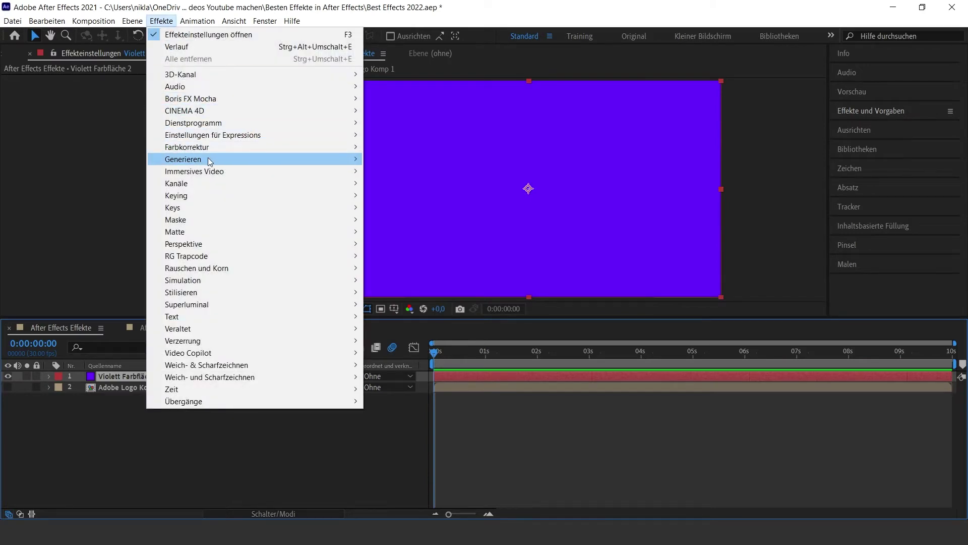
mouse_move(208, 159)
click(391, 447)
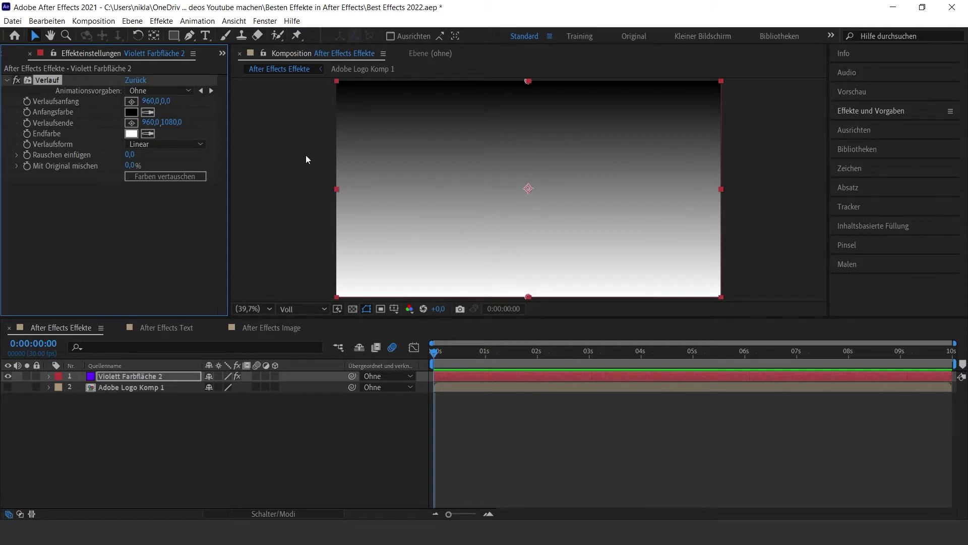
click(130, 112)
click(286, 305)
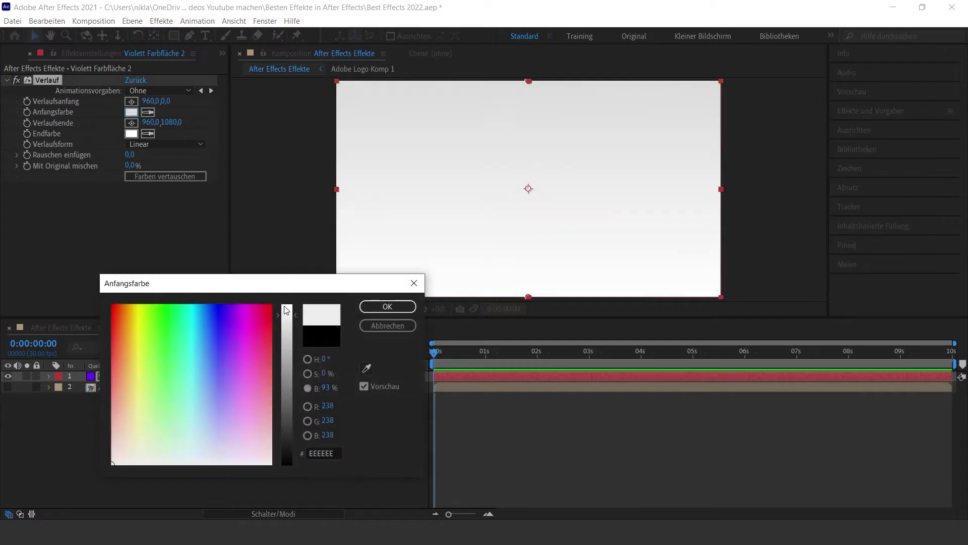
click(224, 318)
click(216, 313)
click(387, 306)
click(131, 133)
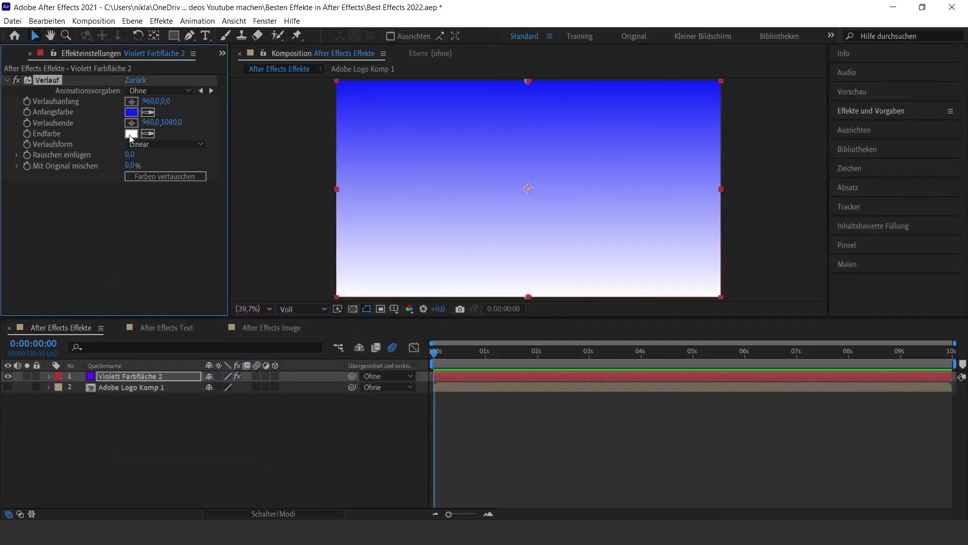
drag(231, 322, 199, 305)
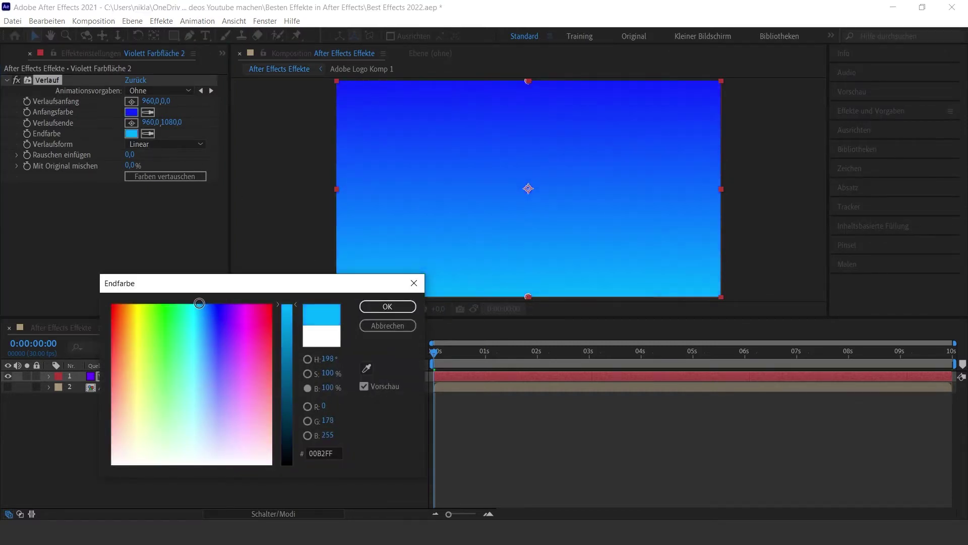
click(384, 306)
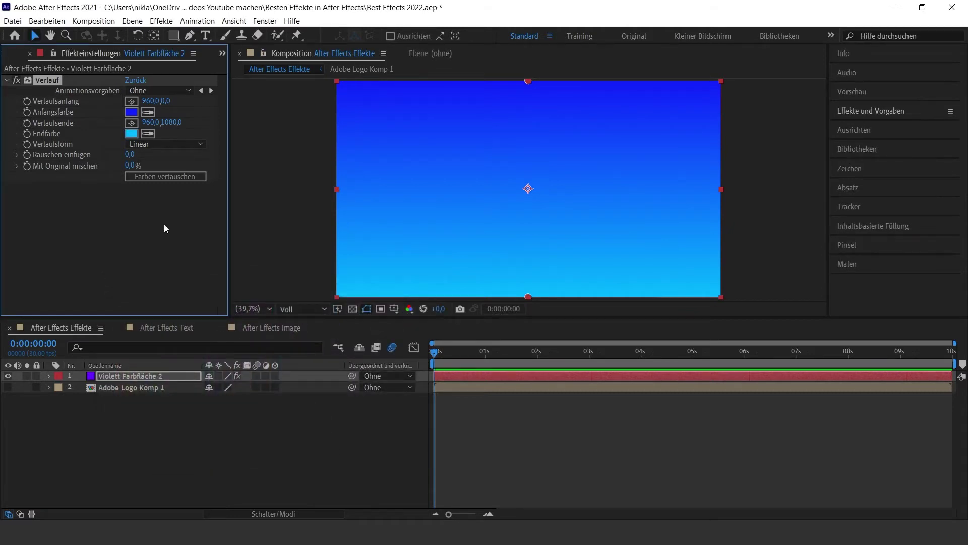
Make the gradient radial and move its centre, then delete the gradient effect
click(151, 145)
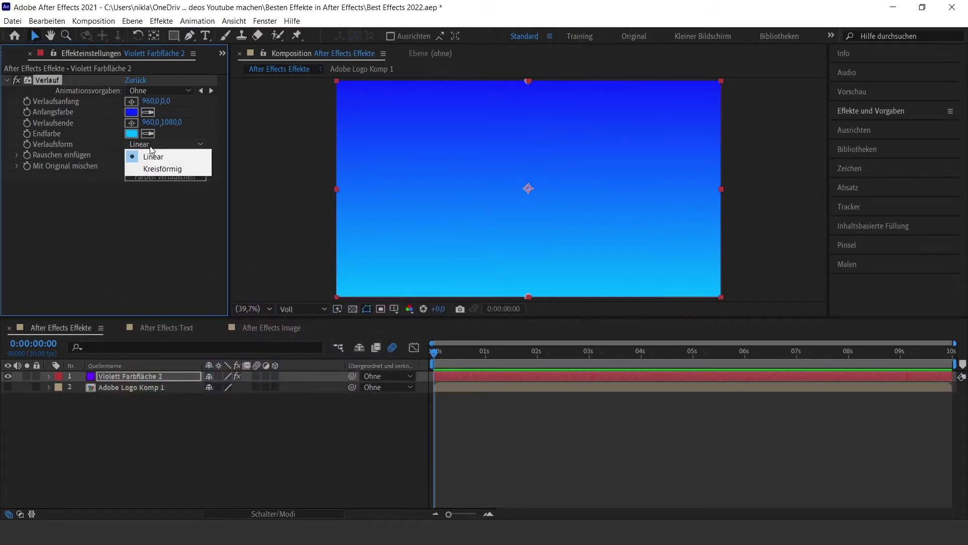
click(161, 170)
drag(167, 101, 303, 106)
key(Delete)
click(180, 423)
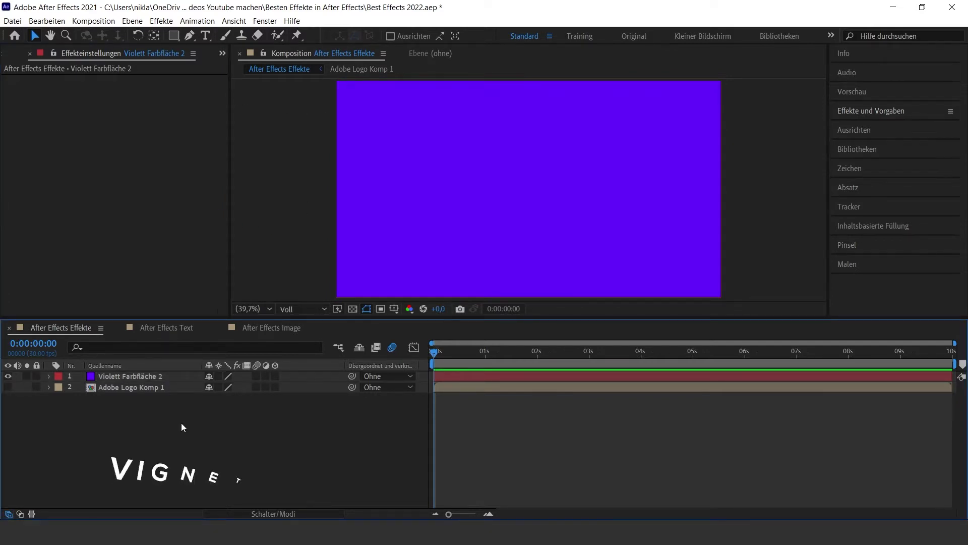
Apply CC Vignette to the violet solid, raising Amount from 100 to 203 and widening the angle of view
click(144, 377)
click(144, 377)
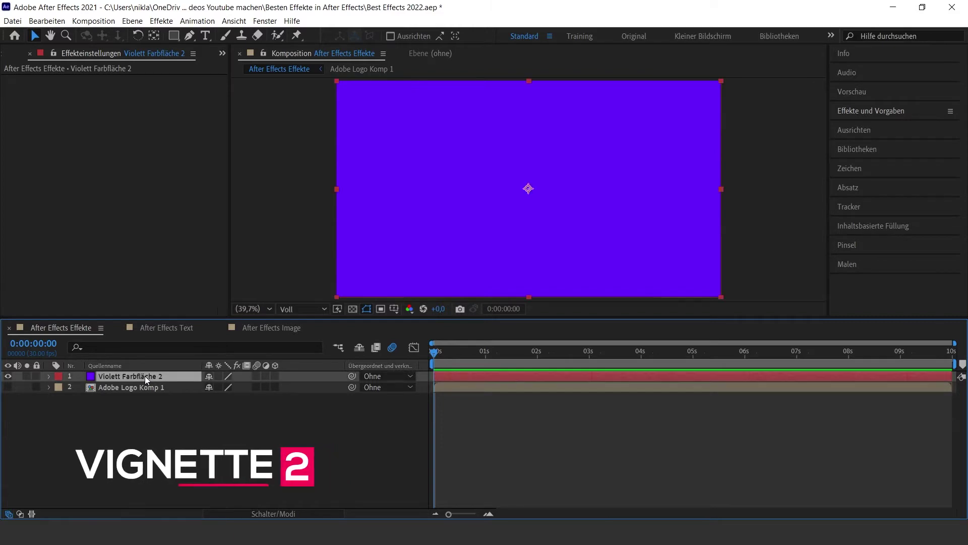
click(162, 22)
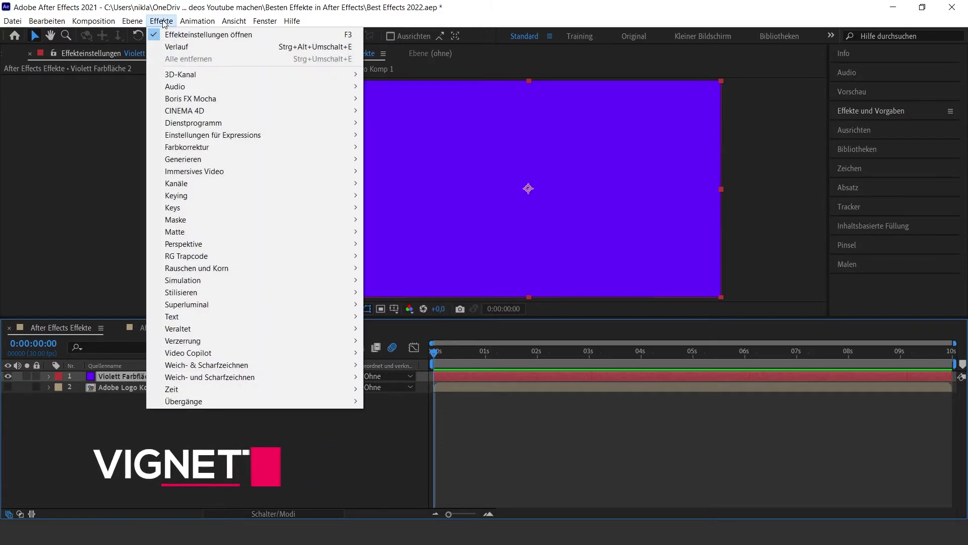
mouse_move(196, 294)
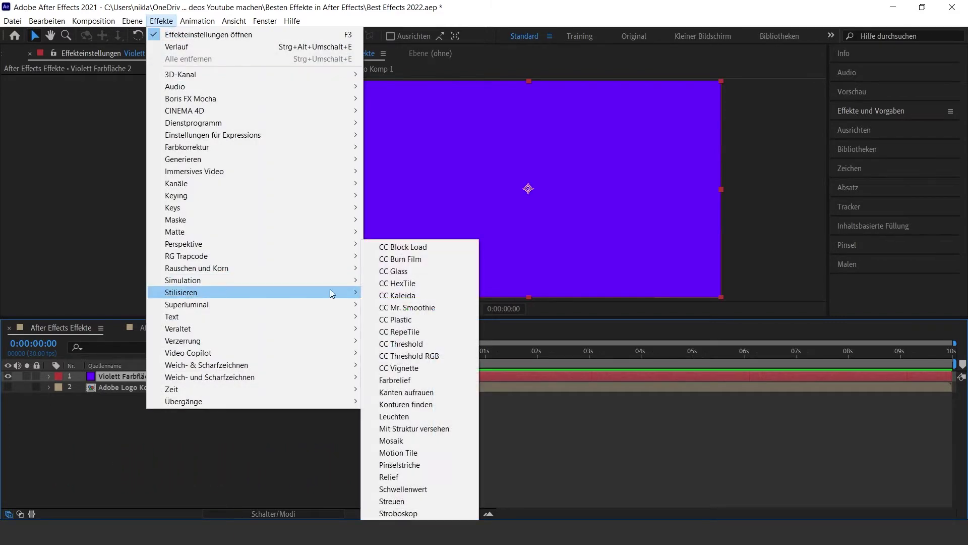
click(418, 370)
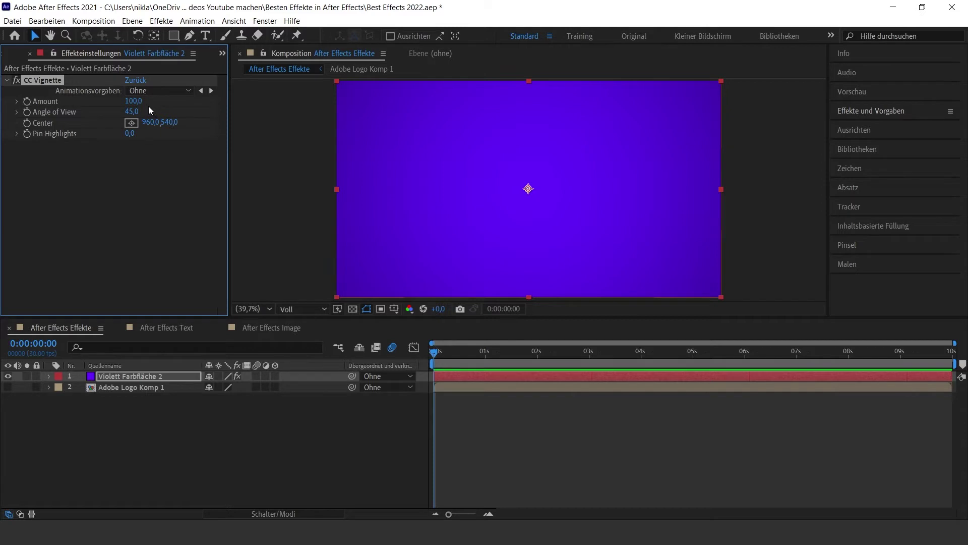
drag(134, 100, 202, 104)
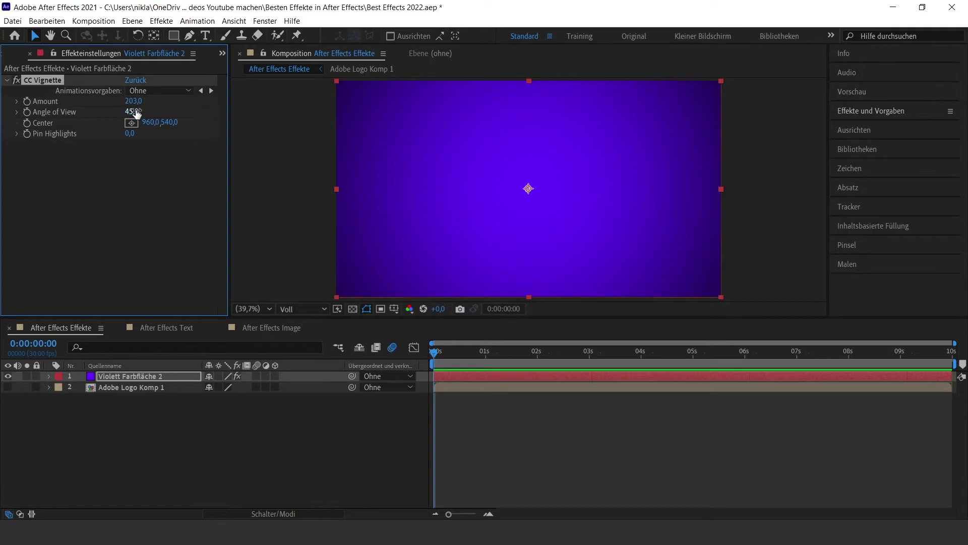
drag(132, 111, 197, 115)
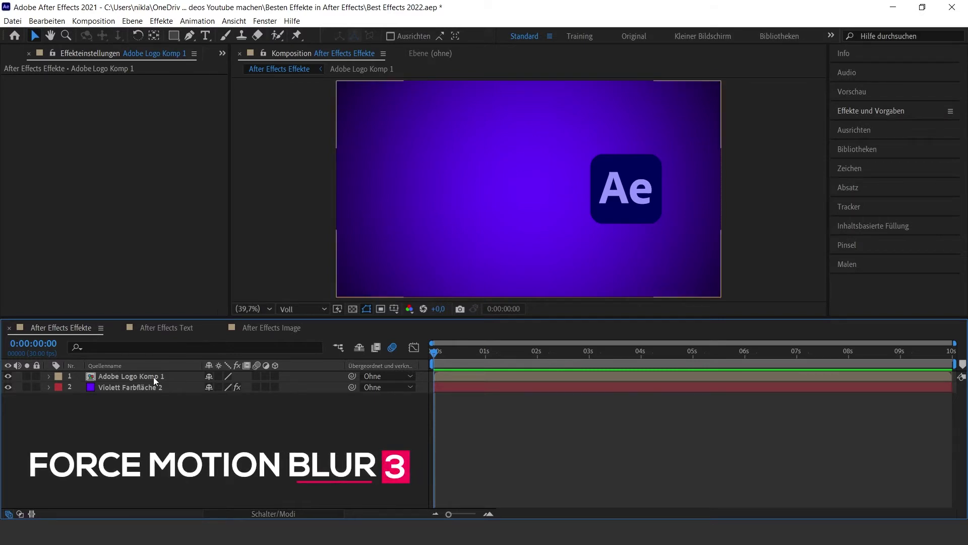
Apply CC Force Motion Blur to the Adobe Logo Komp 1 layer
click(154, 376)
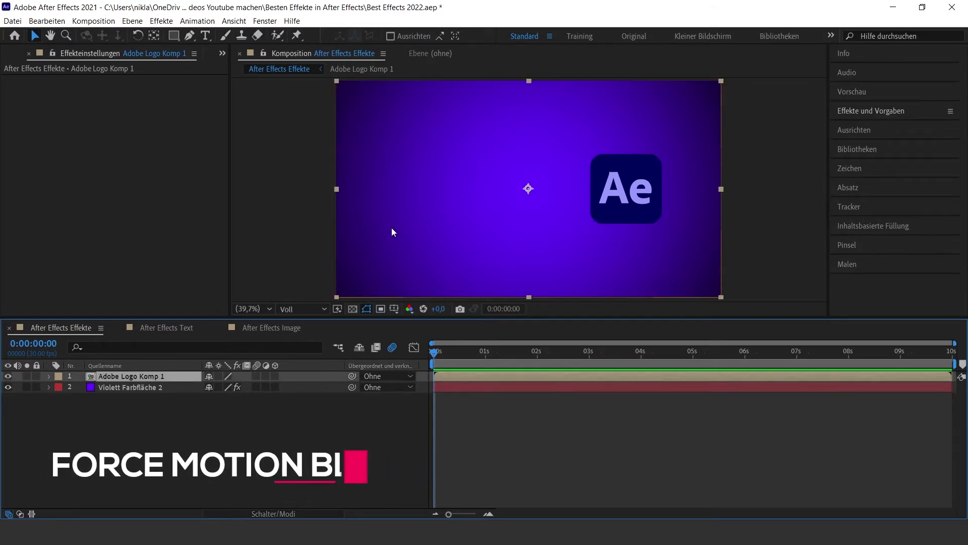
click(166, 22)
mouse_move(195, 393)
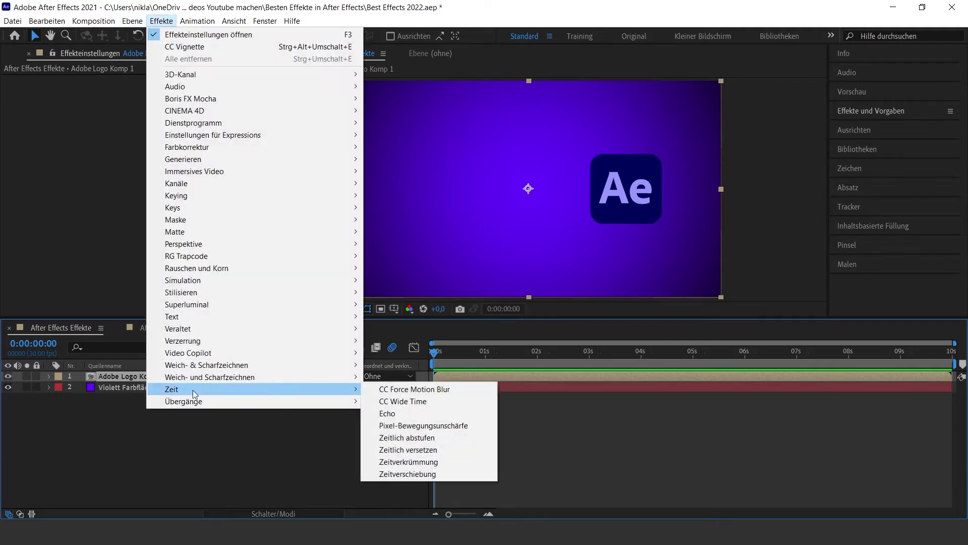
click(388, 391)
Preview the logo animation and scrub from 0:00:00:14 to inspect the motion blur
click(359, 415)
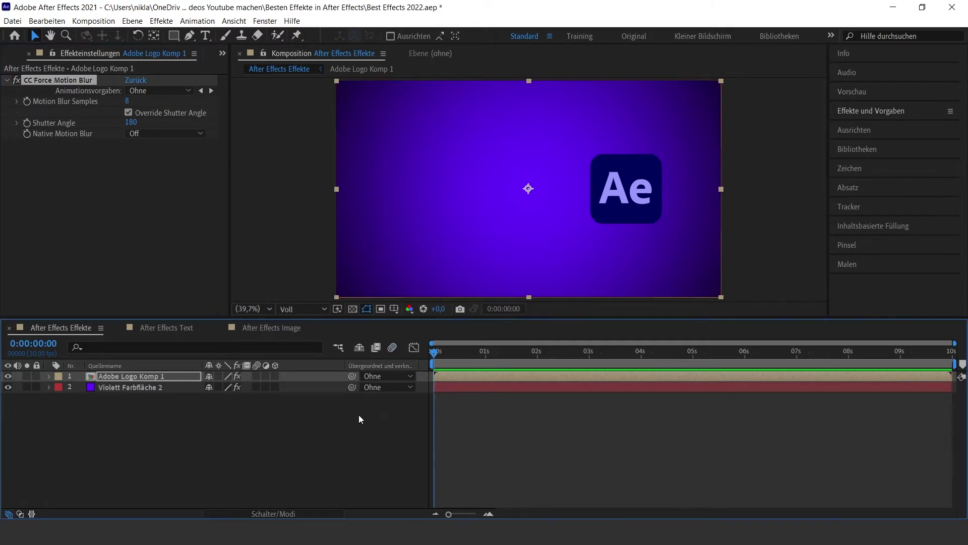
key(space)
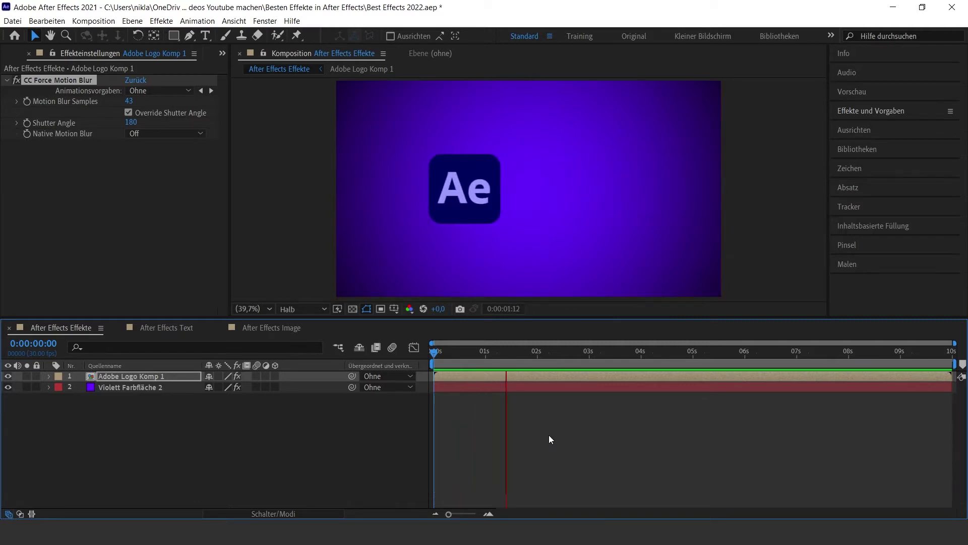
click(457, 356)
mouse_move(456, 358)
mouse_down()
mouse_move(440, 350)
mouse_move(499, 349)
mouse_up()
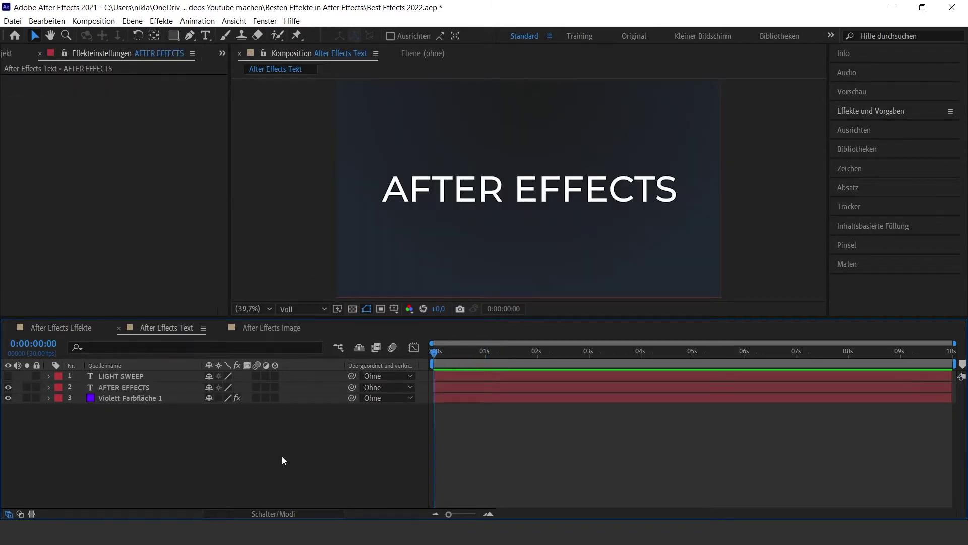
Apply a red Maske füllen colour fill to the AFTER EFFECTS text layer
click(508, 190)
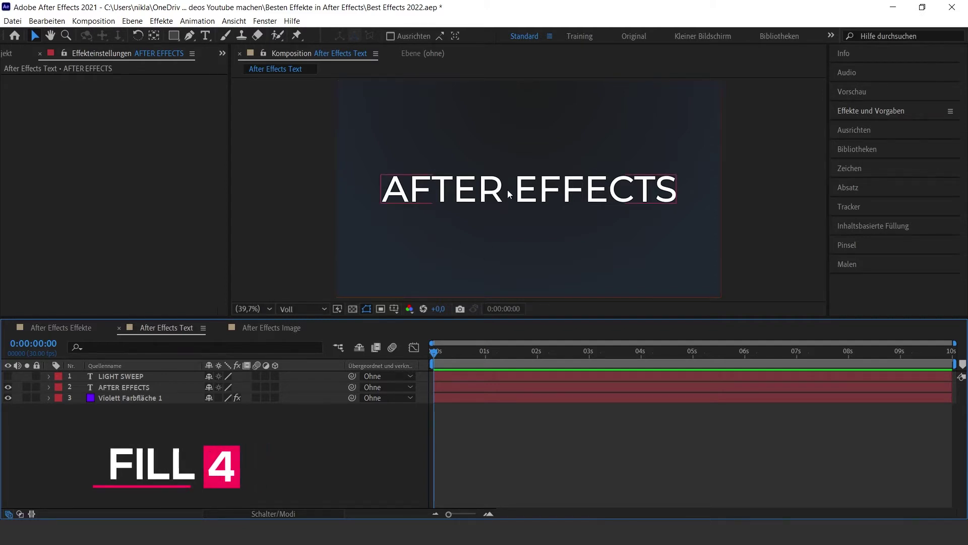
click(142, 386)
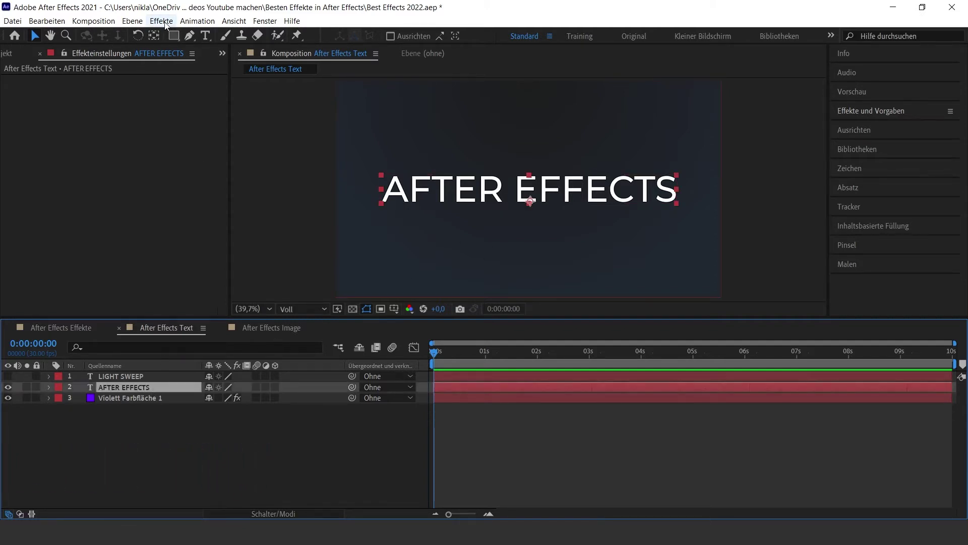
click(167, 23)
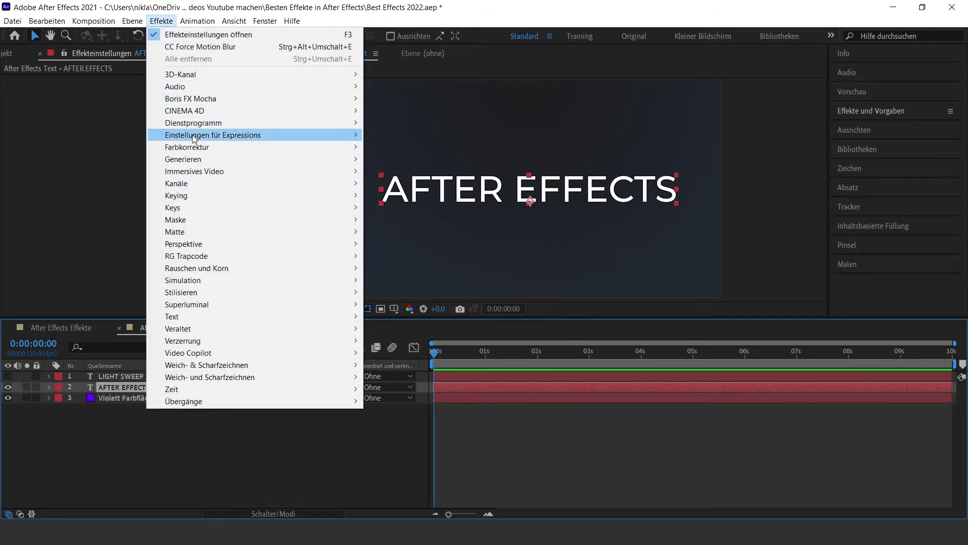
mouse_move(312, 165)
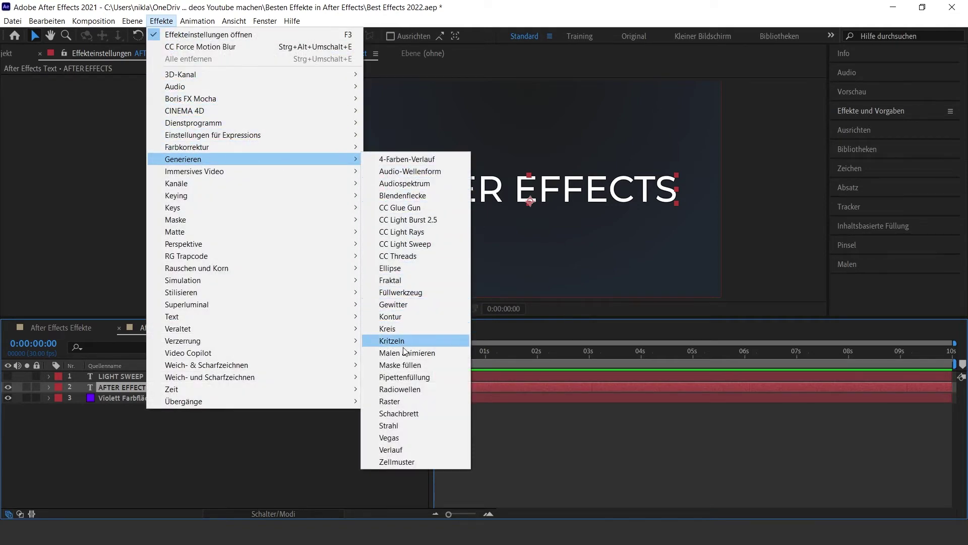
click(400, 365)
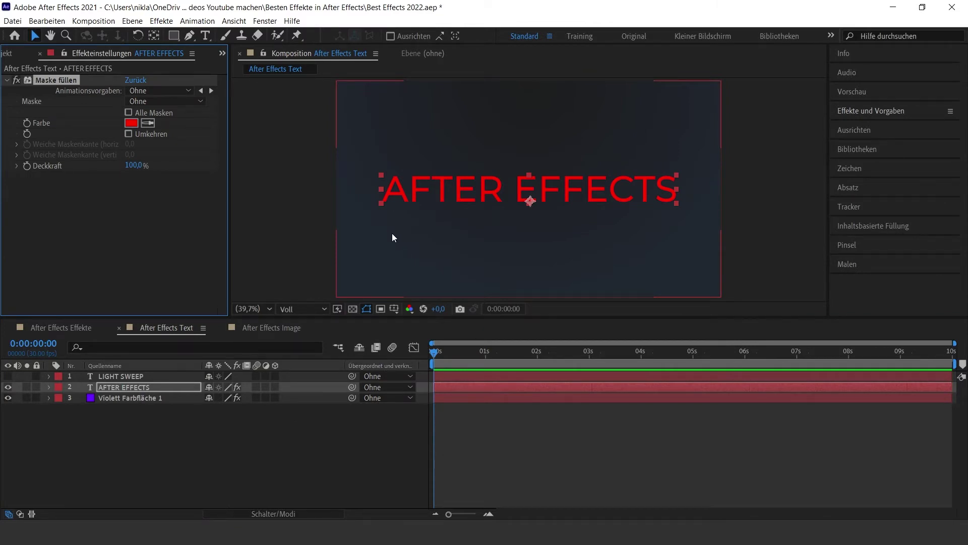
Change the fill colour from red to blue
click(132, 125)
drag(187, 316, 201, 307)
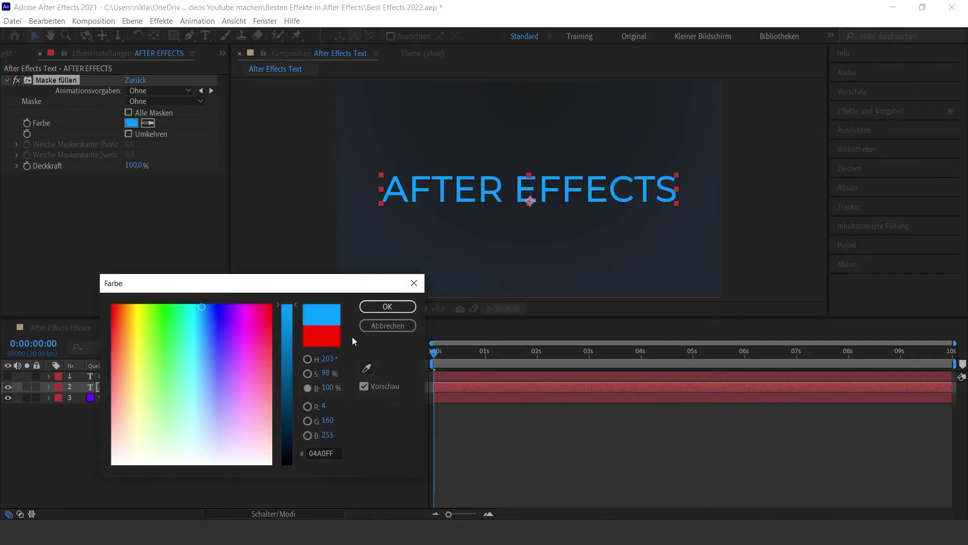
click(388, 307)
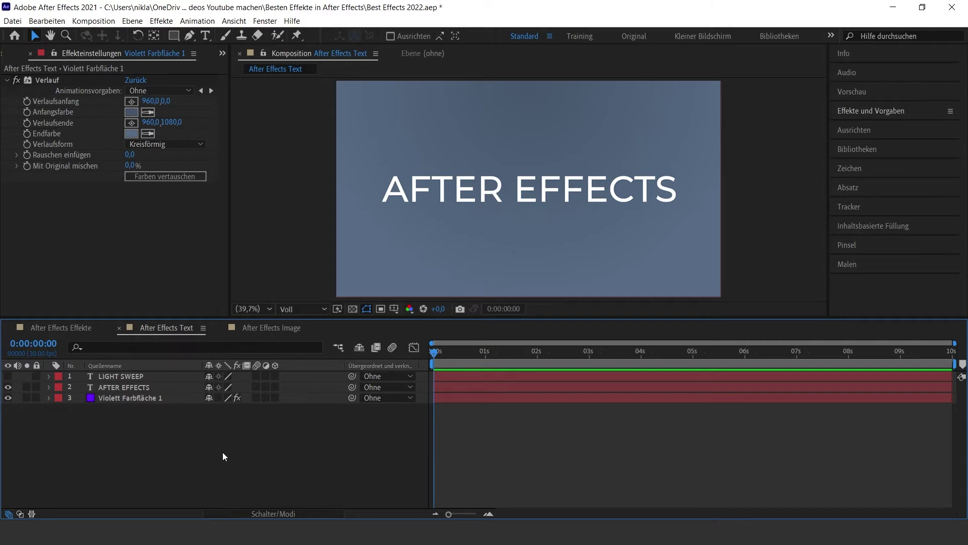
click(126, 387)
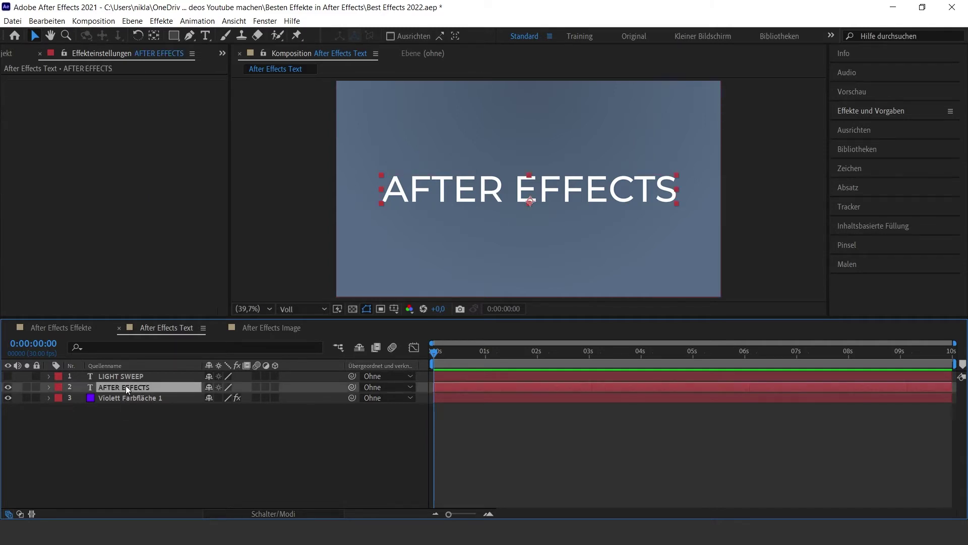
click(160, 21)
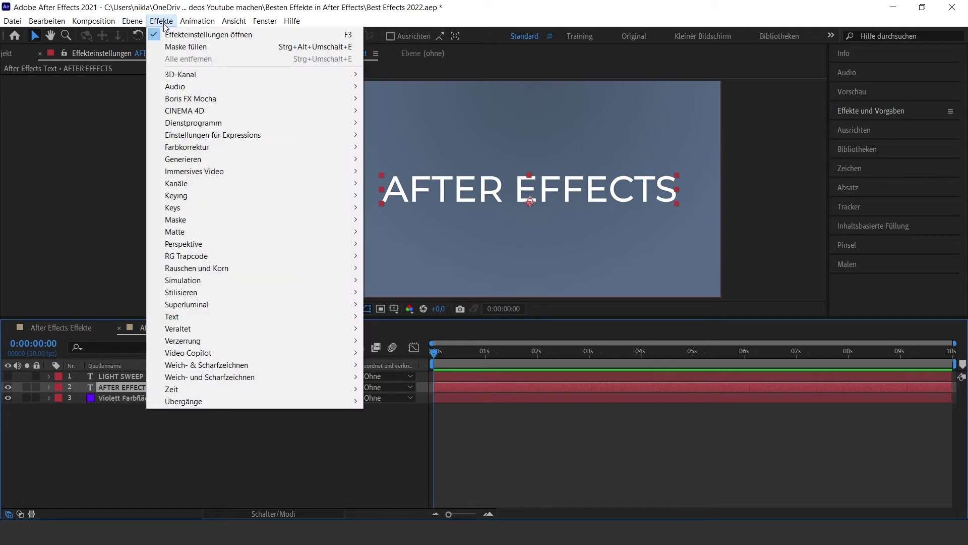
mouse_move(310, 244)
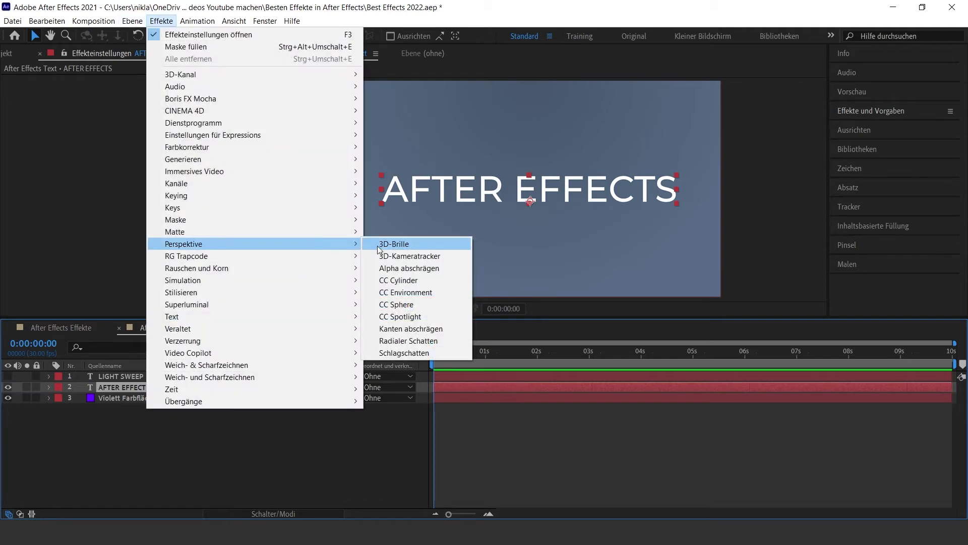
click(406, 352)
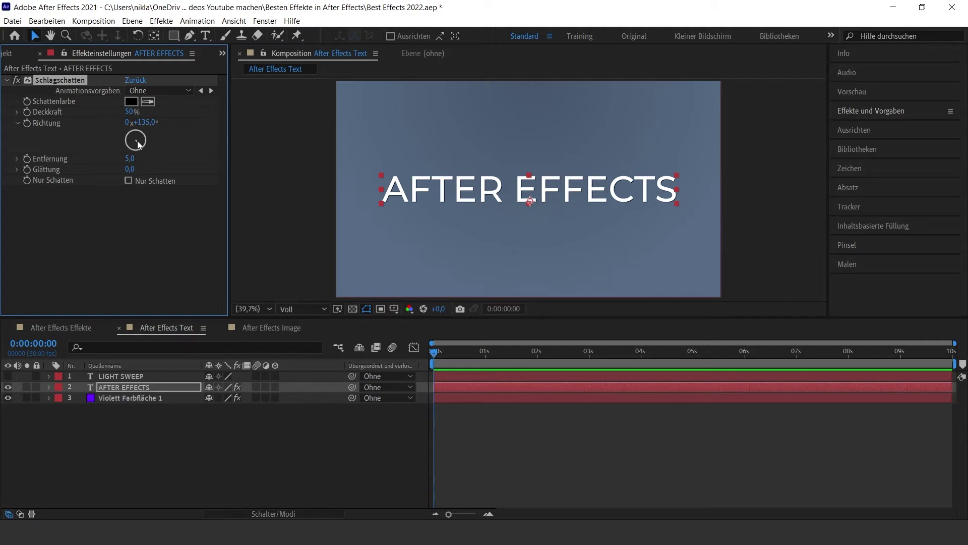
drag(133, 161, 148, 158)
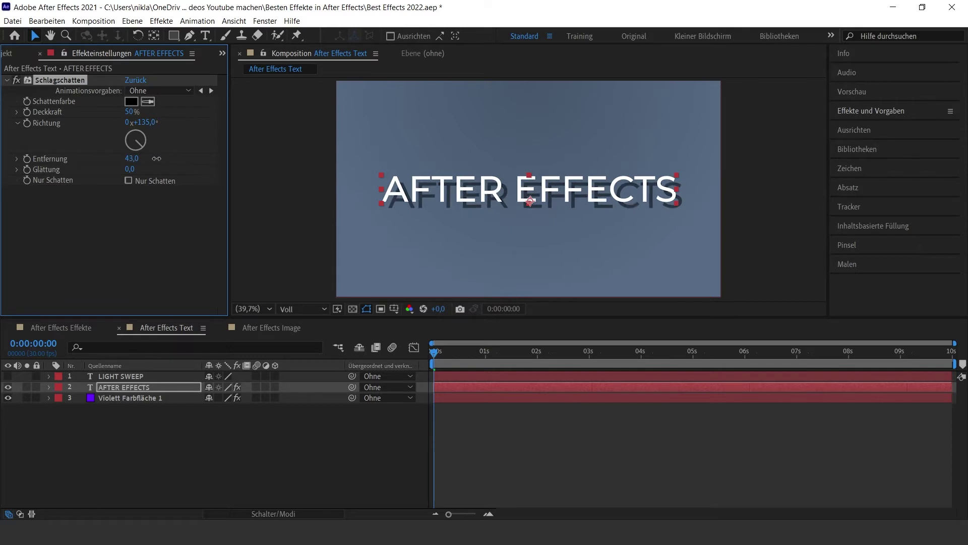
drag(147, 158, 145, 158)
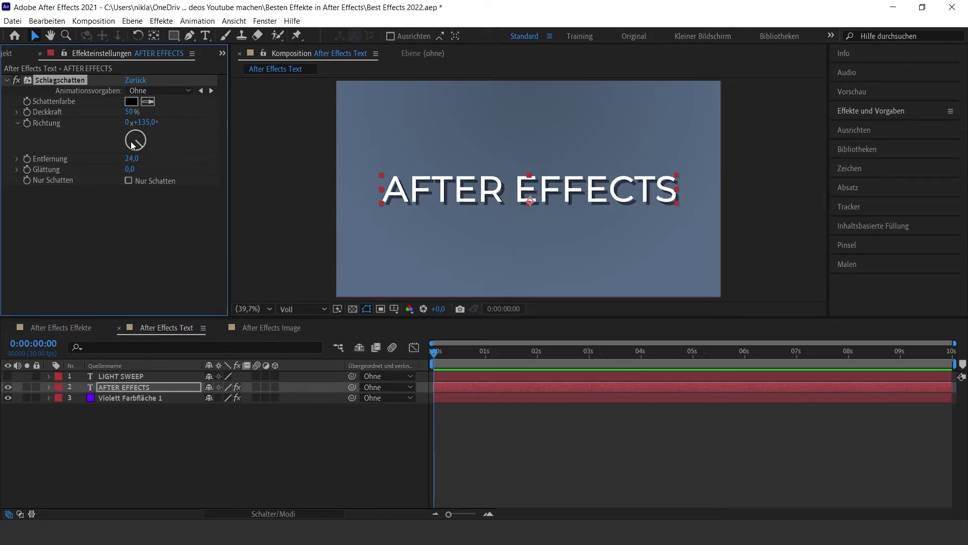
drag(130, 113, 253, 120)
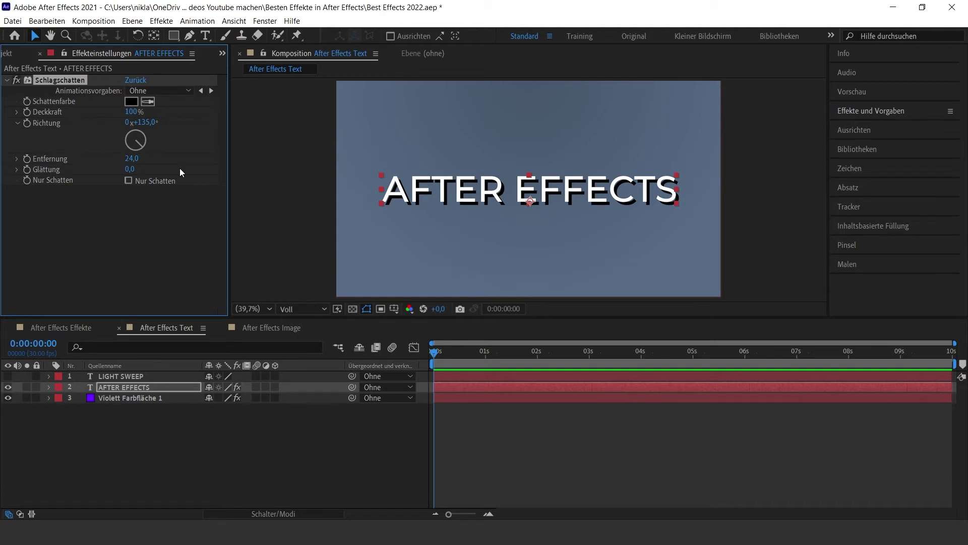
key(Delete)
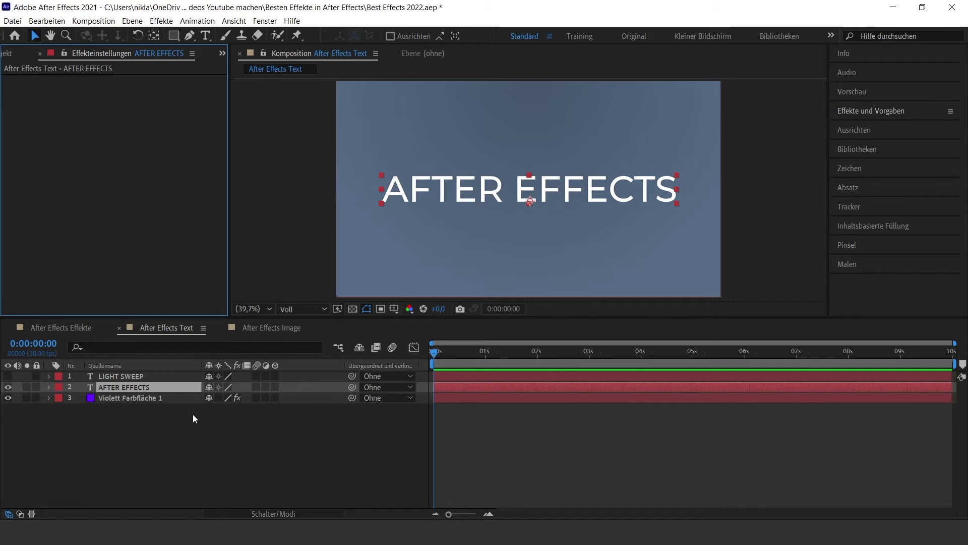
Apply a Leuchten glow to the AFTER EFFECTS text, compare it on and off, and set threshold to 23,9%
click(135, 387)
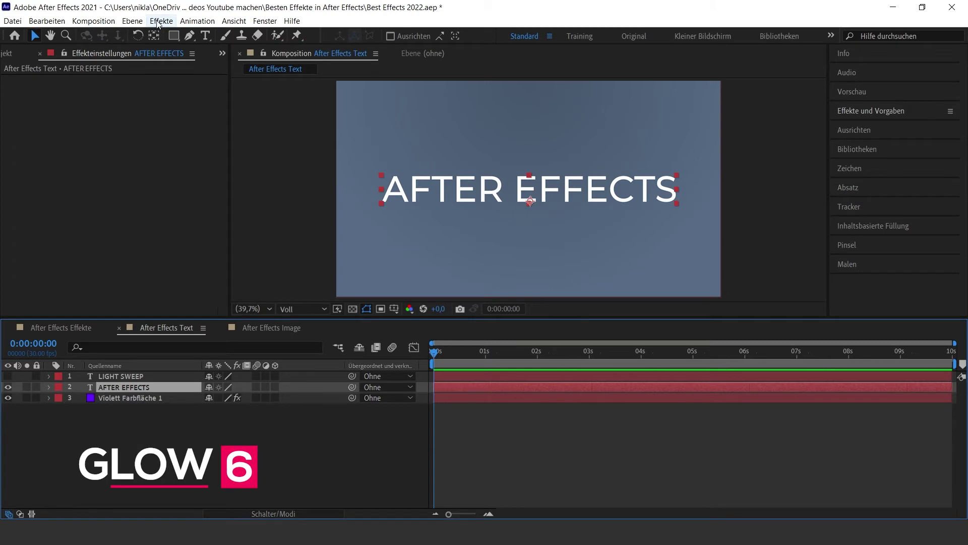
click(160, 21)
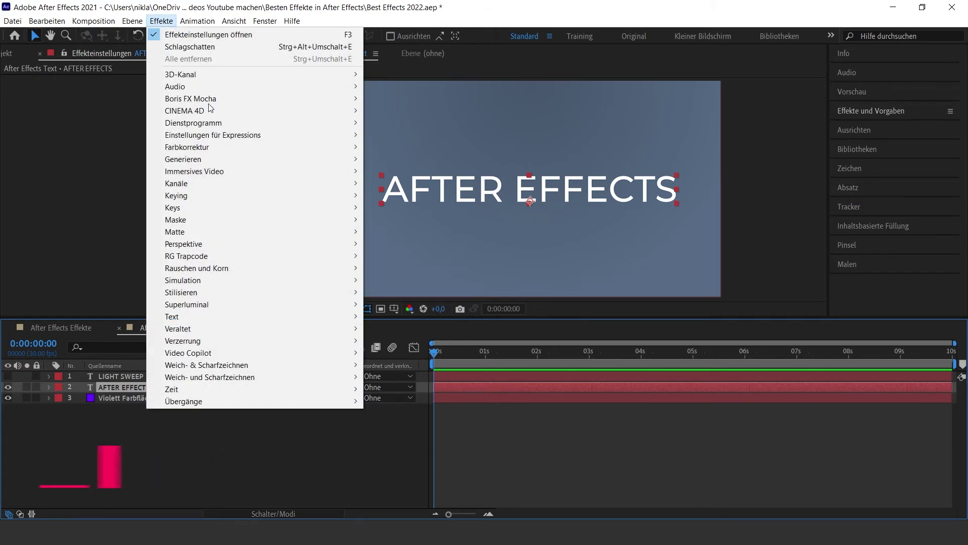
mouse_move(258, 293)
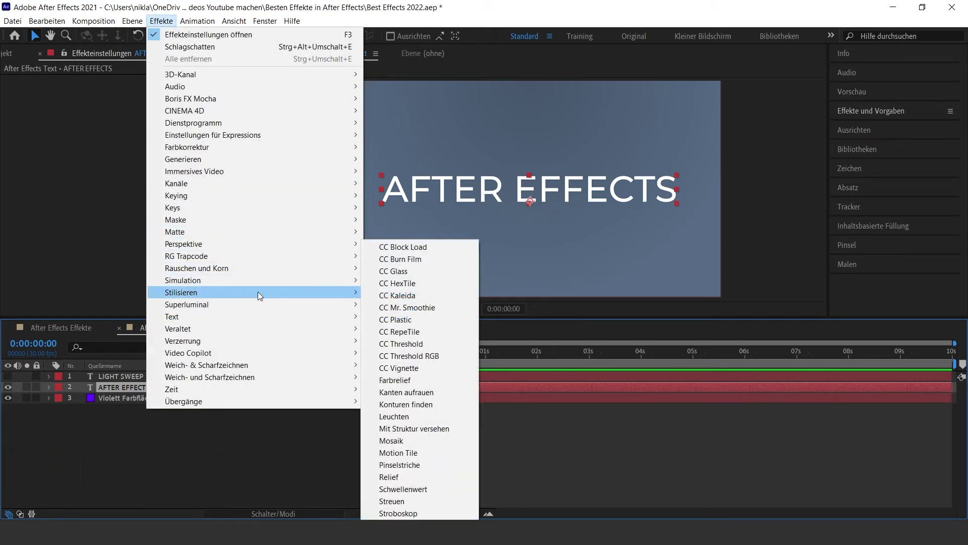
click(419, 415)
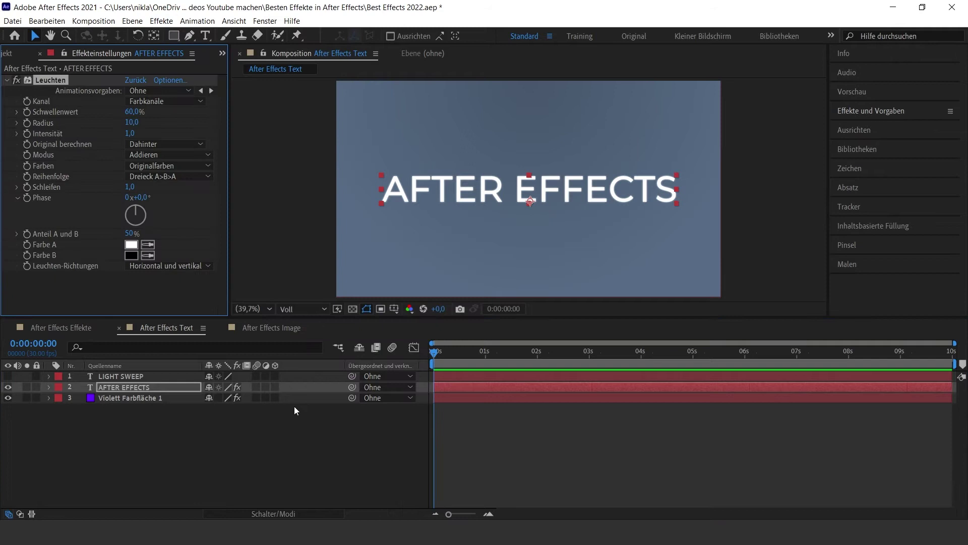
click(19, 81)
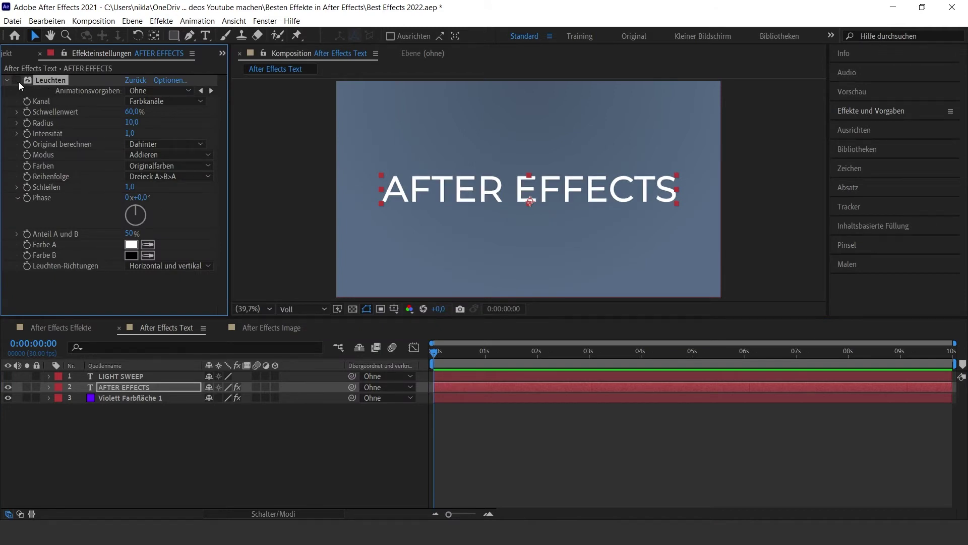
click(19, 81)
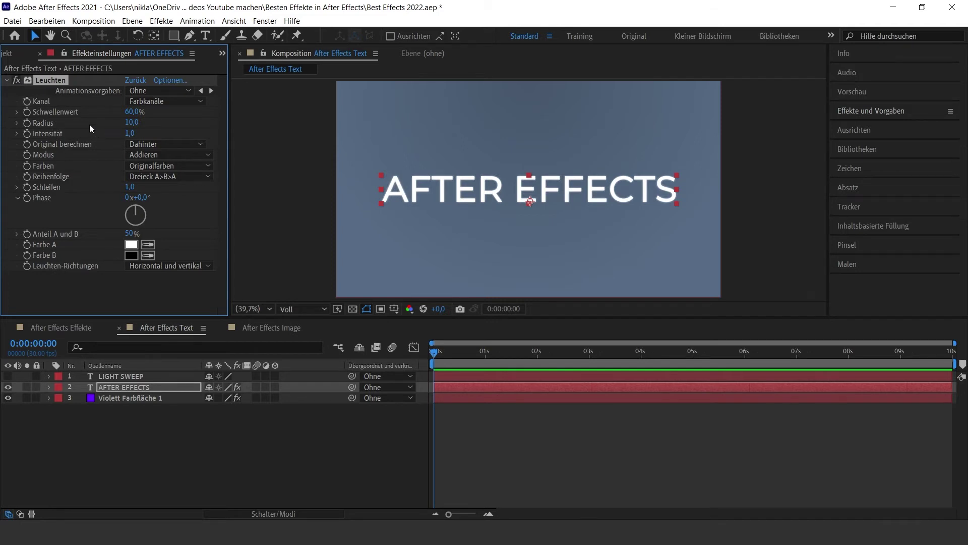
mouse_move(135, 111)
mouse_down()
mouse_move(279, 119)
mouse_move(151, 111)
mouse_move(166, 121)
mouse_up()
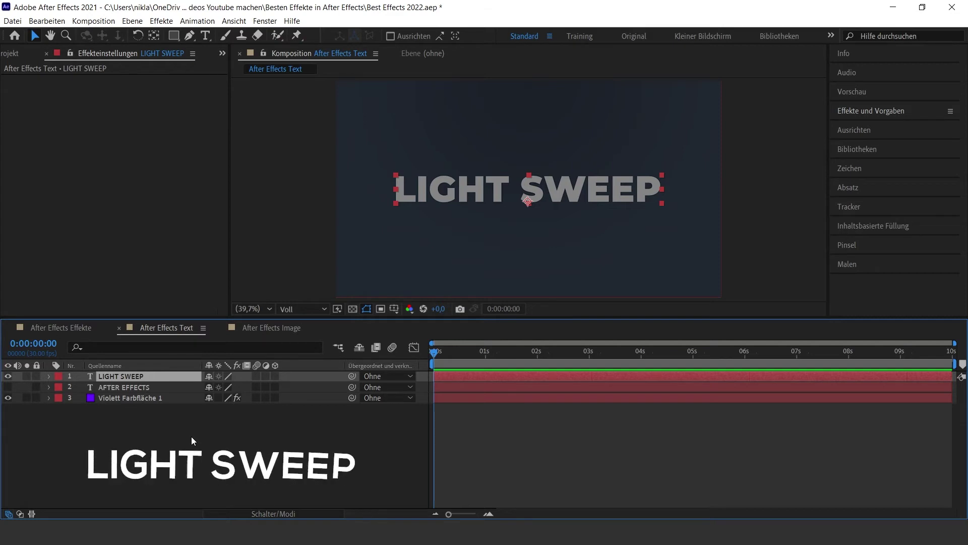
Apply CC Light Sweep to the LIGHT SWEEP text with its centre left of the text
click(162, 20)
mouse_move(208, 158)
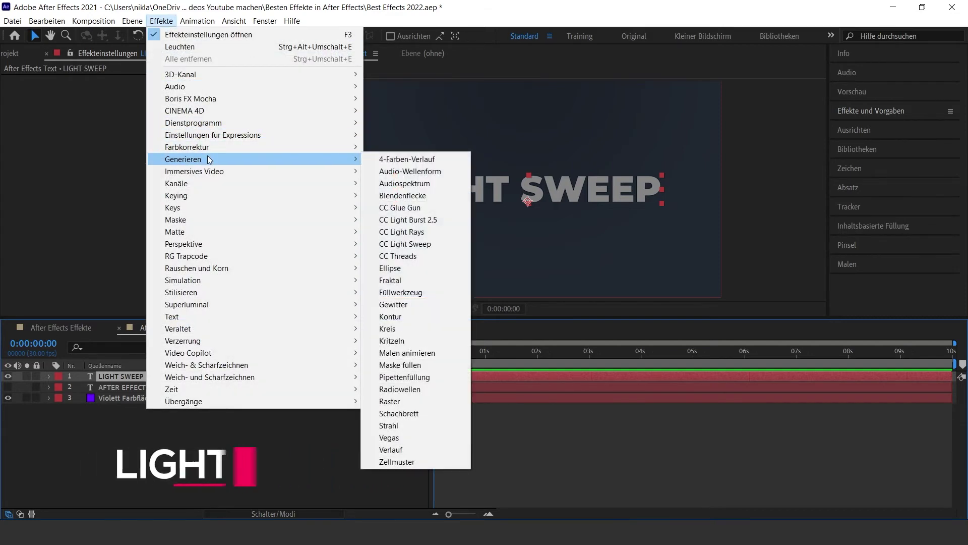
click(420, 245)
mouse_move(528, 136)
mouse_down()
mouse_move(392, 156)
mouse_move(627, 154)
mouse_move(369, 158)
mouse_up()
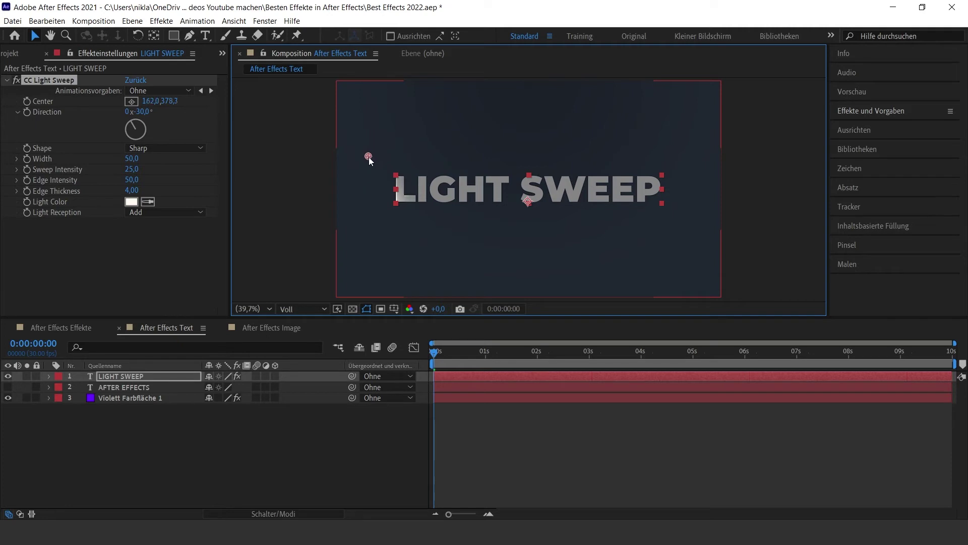
Keyframe the sweep centre moving to the right of the text by 0:00:01:18, then preview it
click(28, 102)
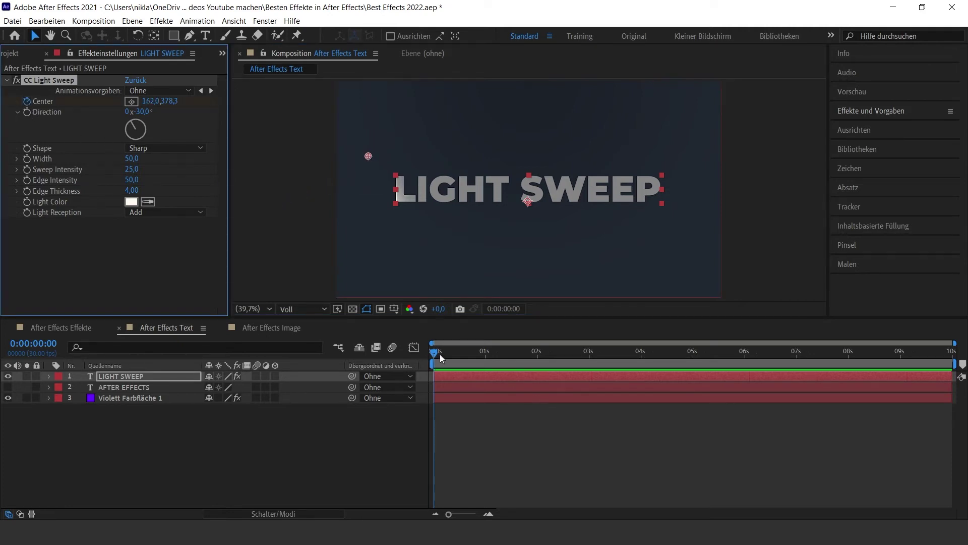
drag(447, 351, 516, 355)
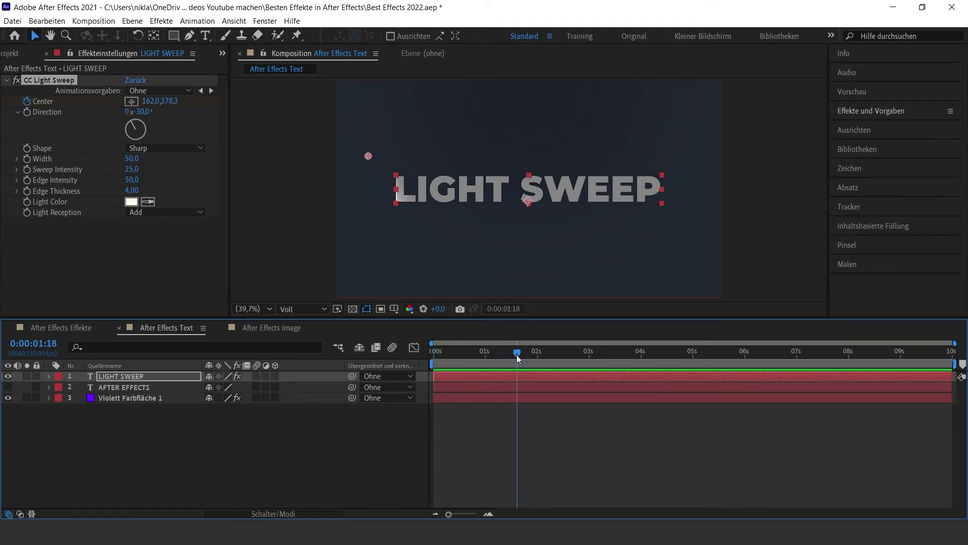
drag(368, 156, 665, 158)
key(space)
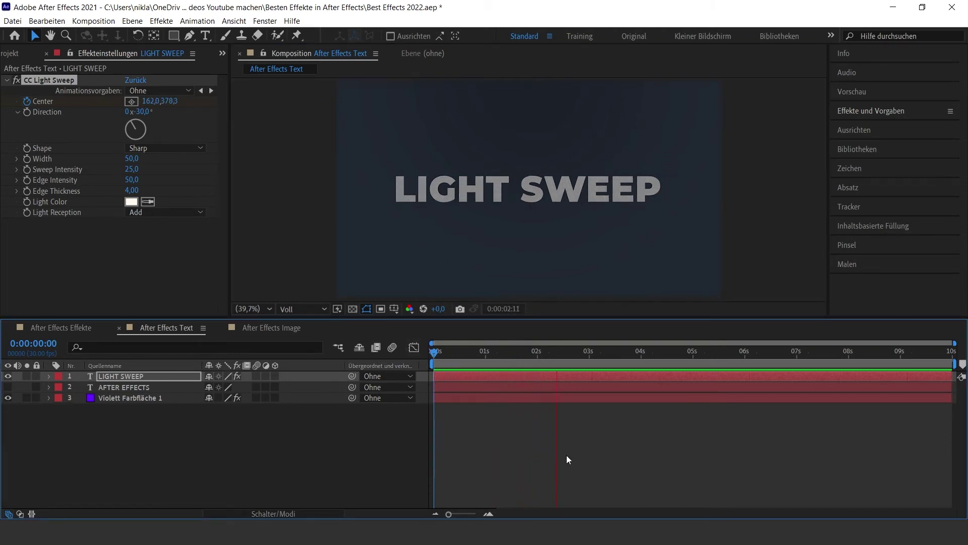
key(space)
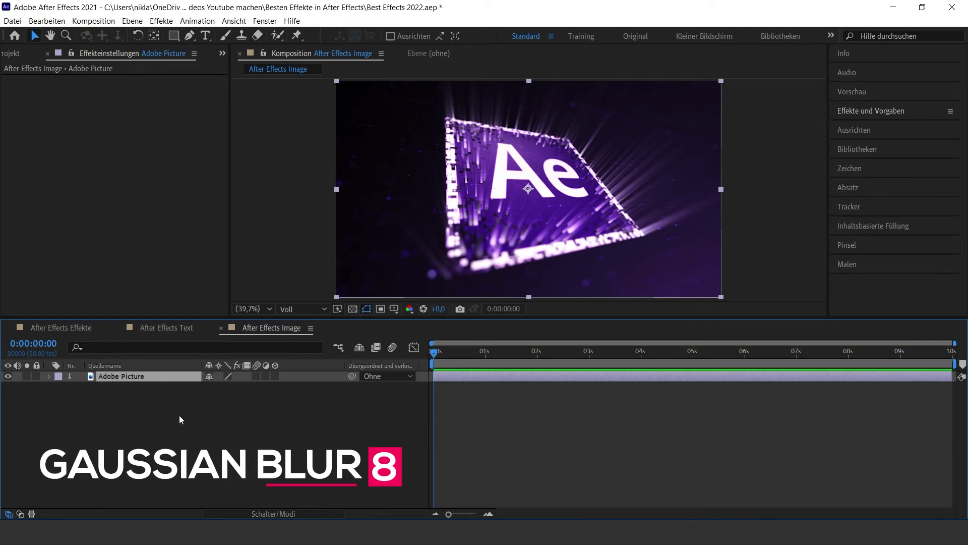
Try a Gaussian blur on the Ae picture up to Weichzeichnung 40,5, then delete it
click(169, 24)
mouse_move(269, 364)
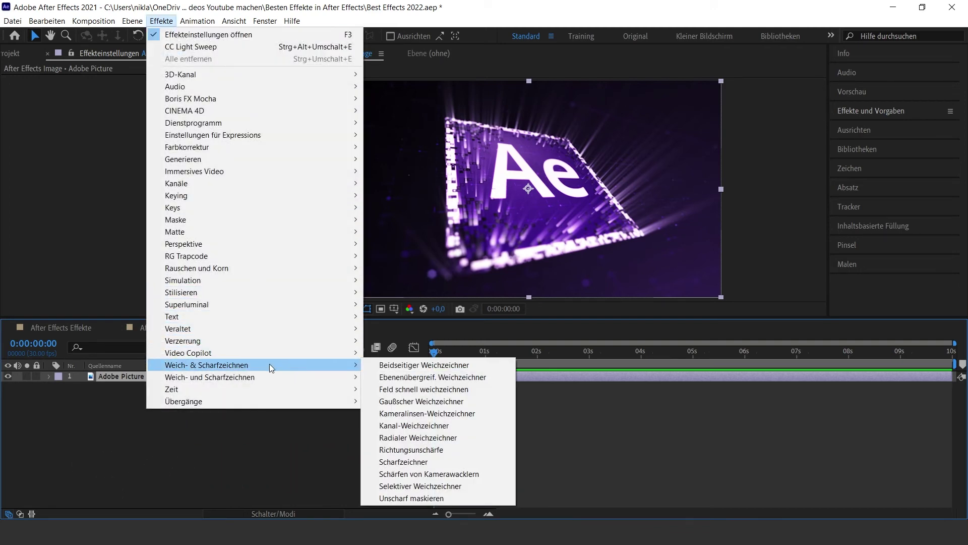
click(410, 401)
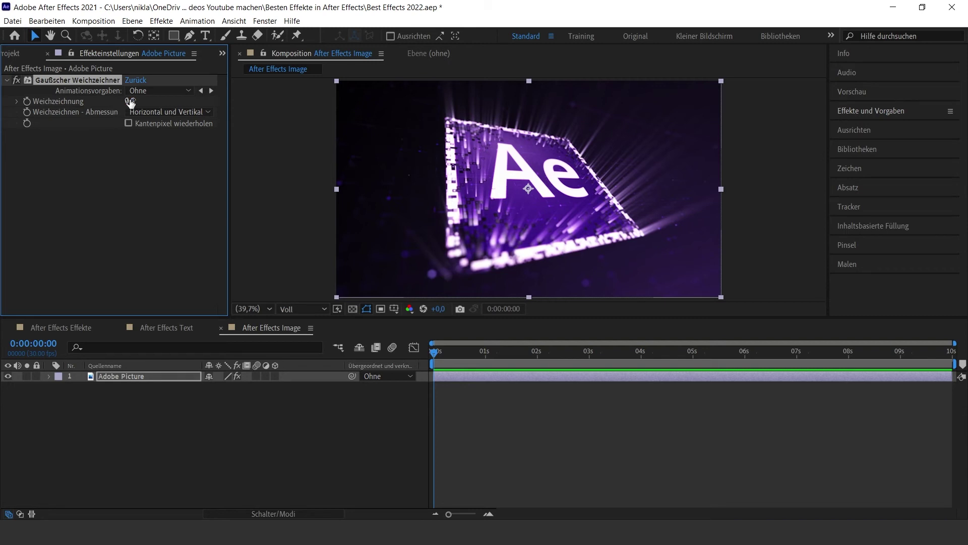
drag(130, 103, 258, 108)
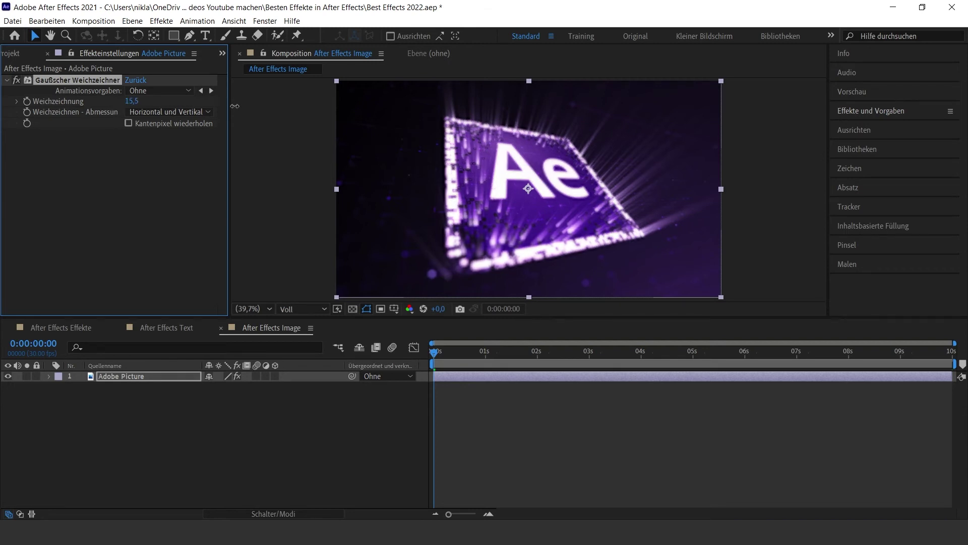
drag(259, 109, 402, 117)
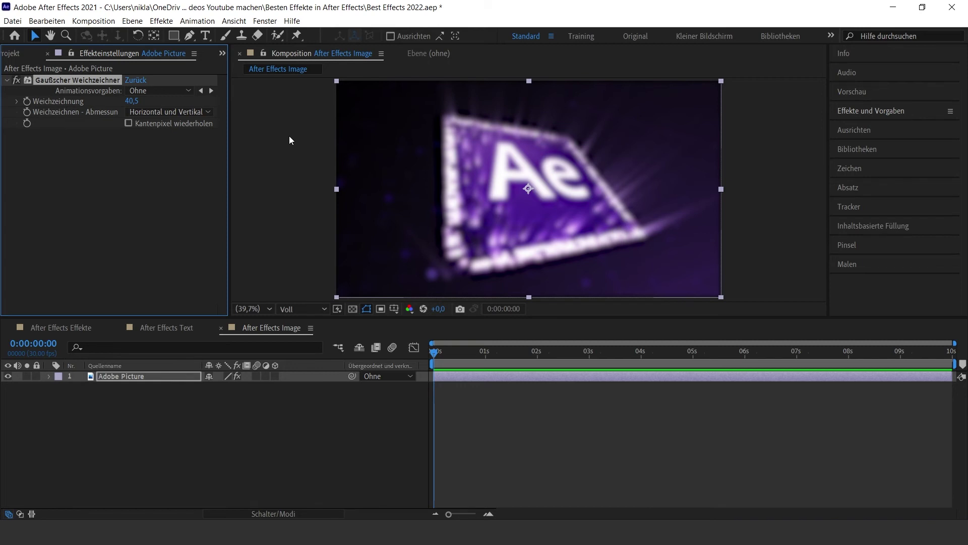
key(Delete)
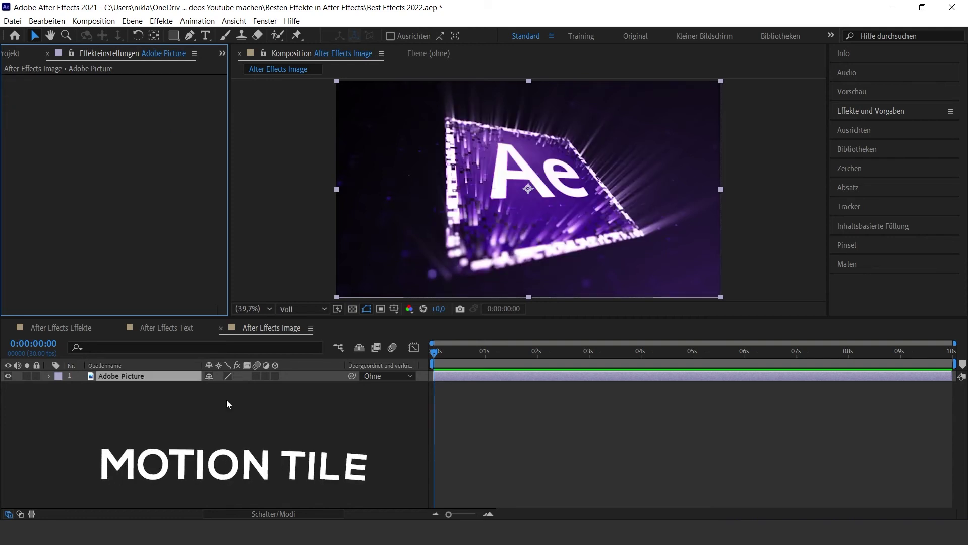
click(166, 23)
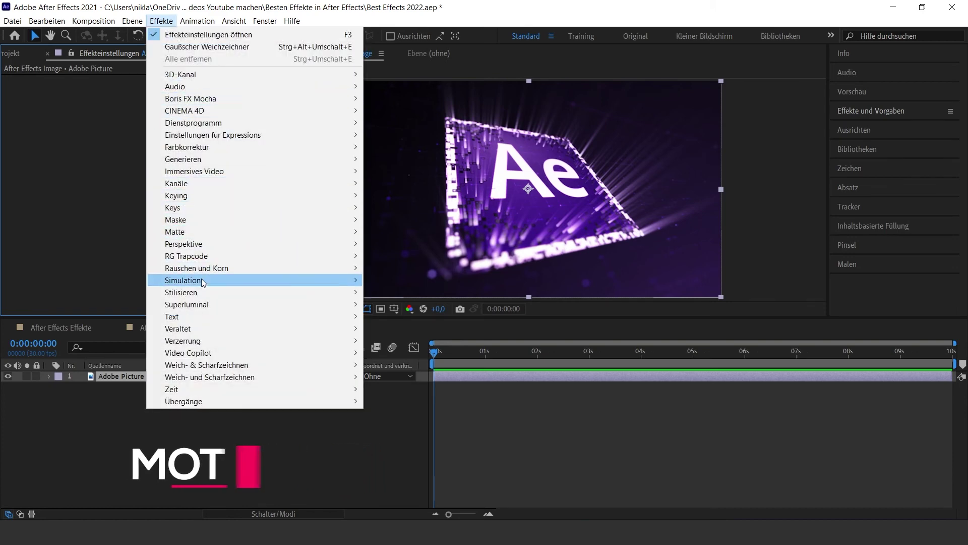
mouse_move(202, 292)
click(398, 453)
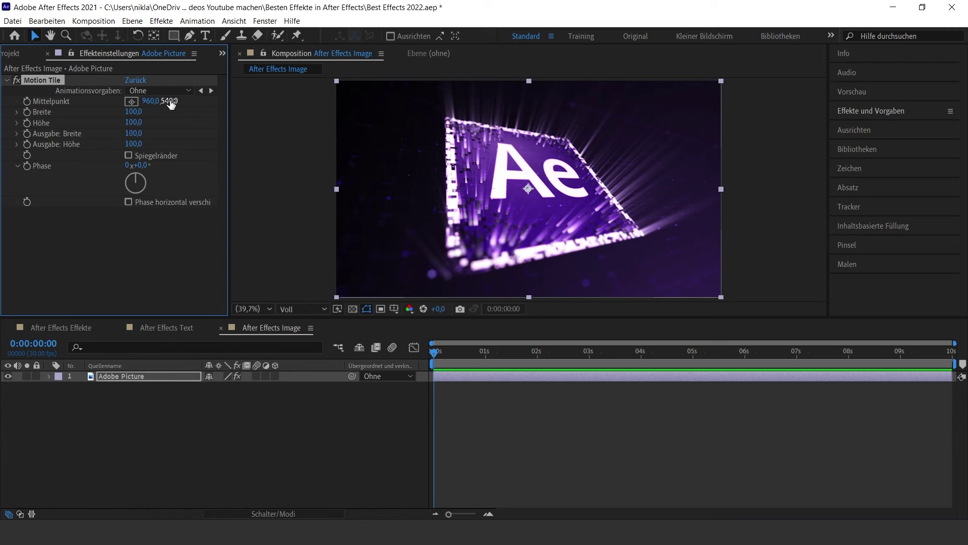
mouse_move(171, 103)
mouse_down()
mouse_move(243, 101)
mouse_move(222, 269)
mouse_up()
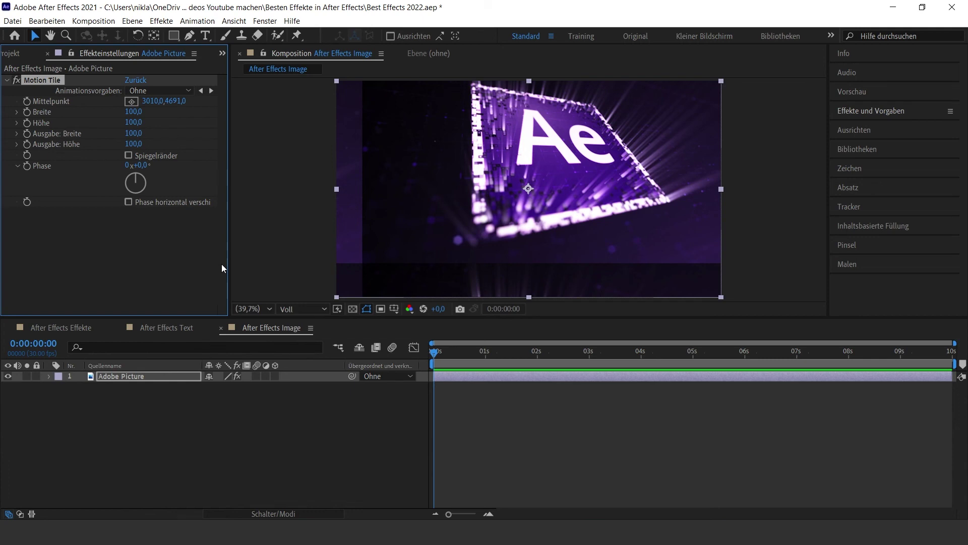
key(Delete)
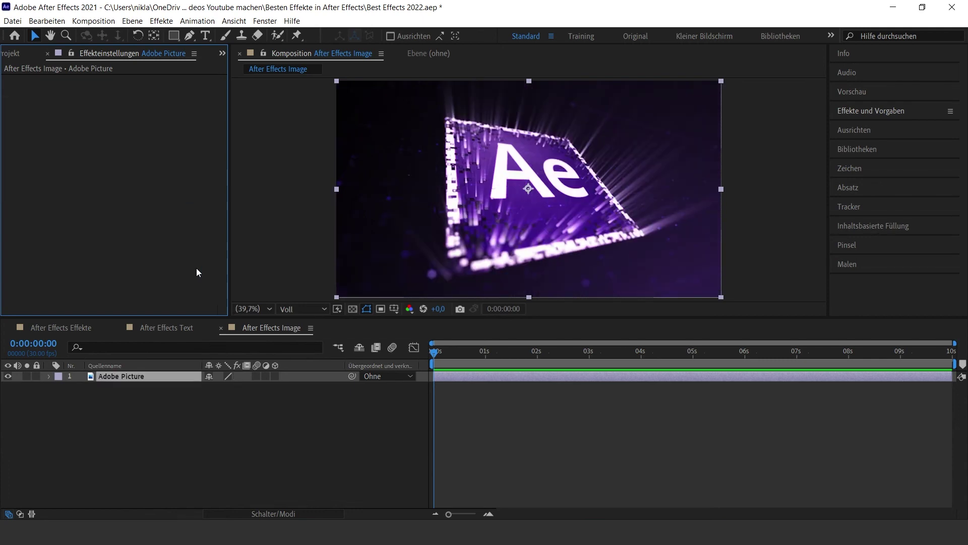
click(162, 23)
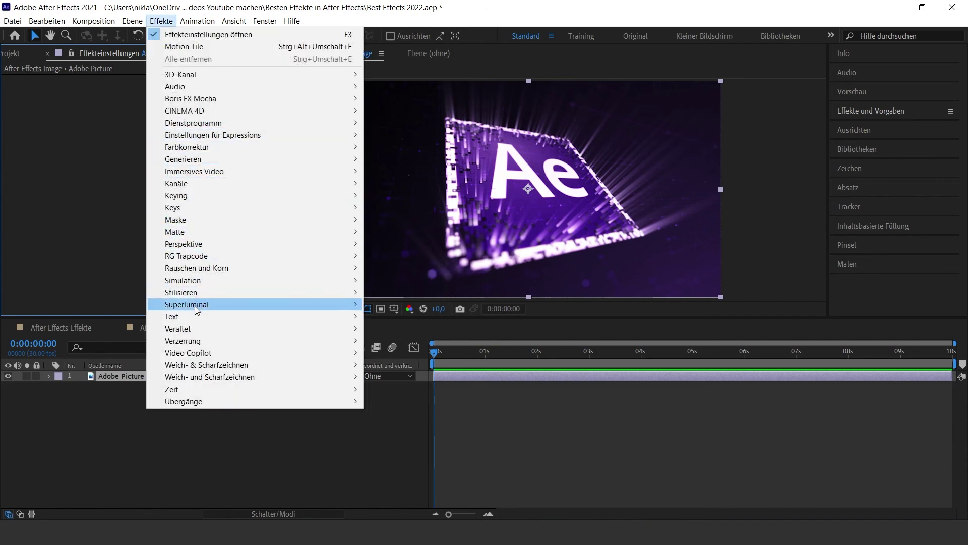
Apply CC Lens to the Ae picture and enlarge its Size to 488
mouse_move(194, 342)
click(408, 176)
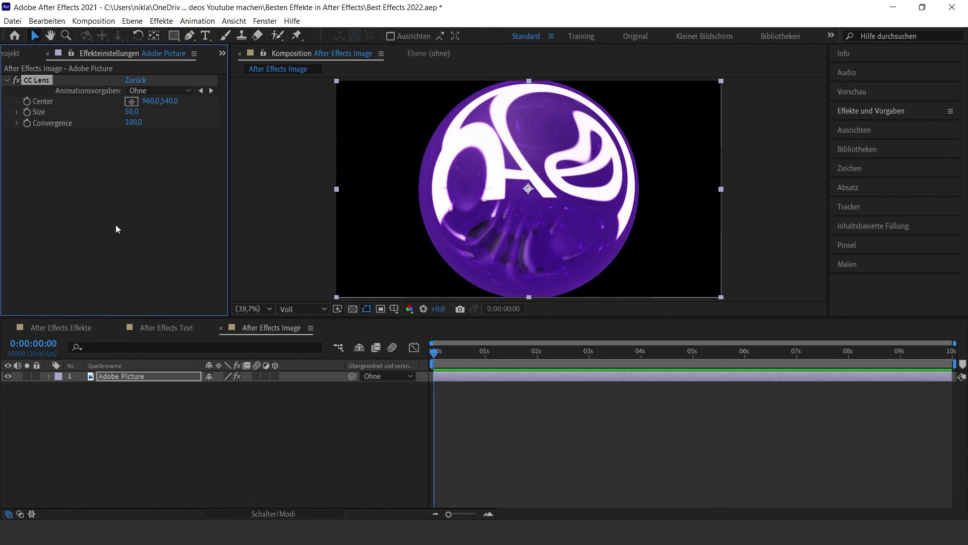
drag(132, 111, 402, 102)
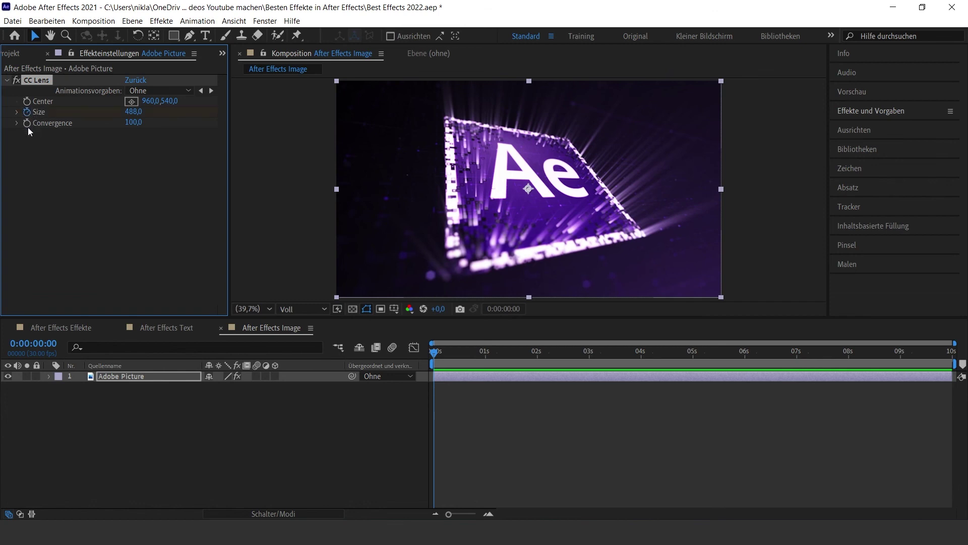
At about two seconds, shrink the lens Size to 84 so it forms a sphere
drag(464, 350, 539, 352)
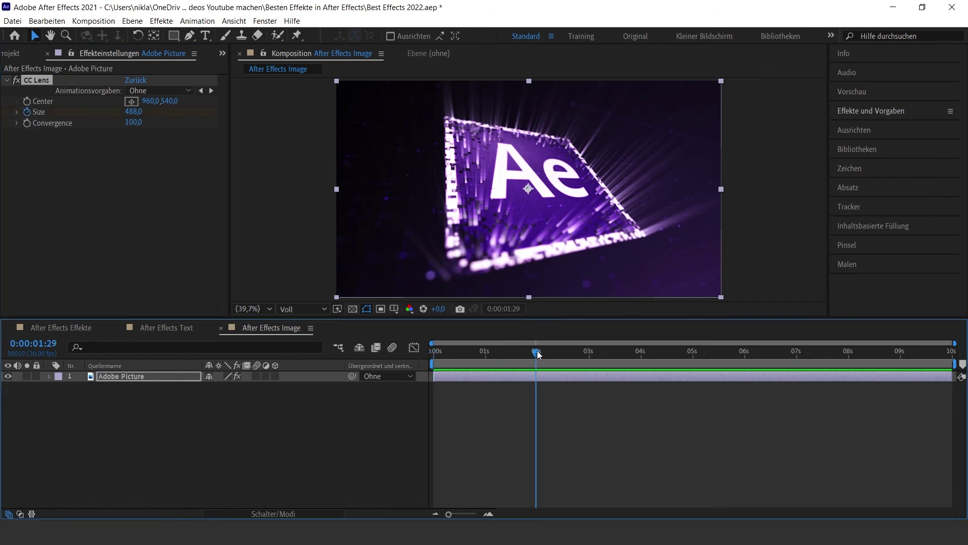
drag(133, 111, 2, 112)
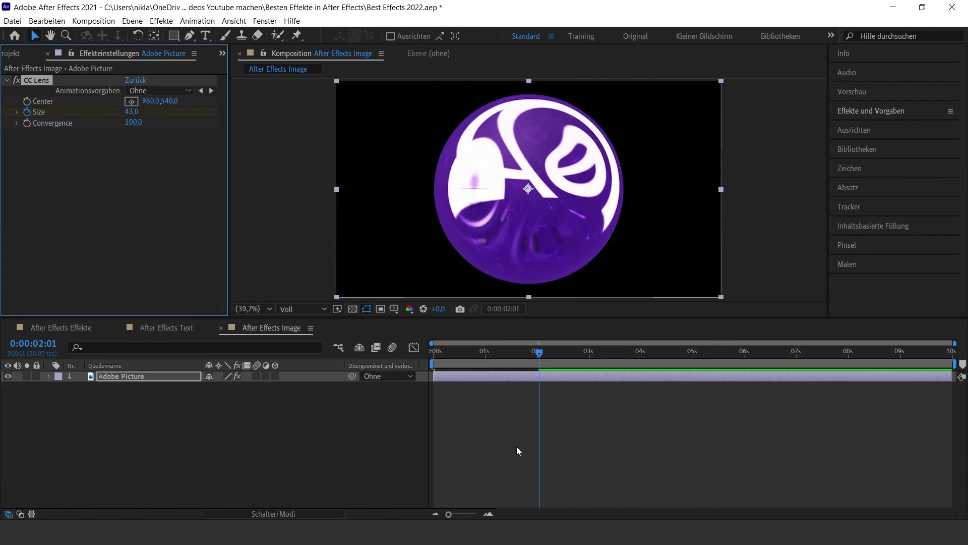
key(ctrl+z)
click(435, 352)
drag(437, 354, 540, 354)
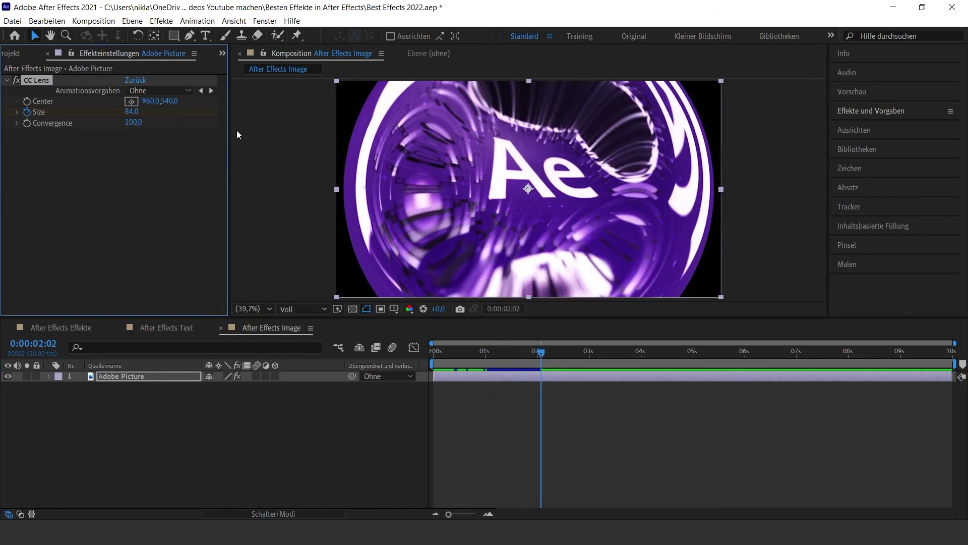